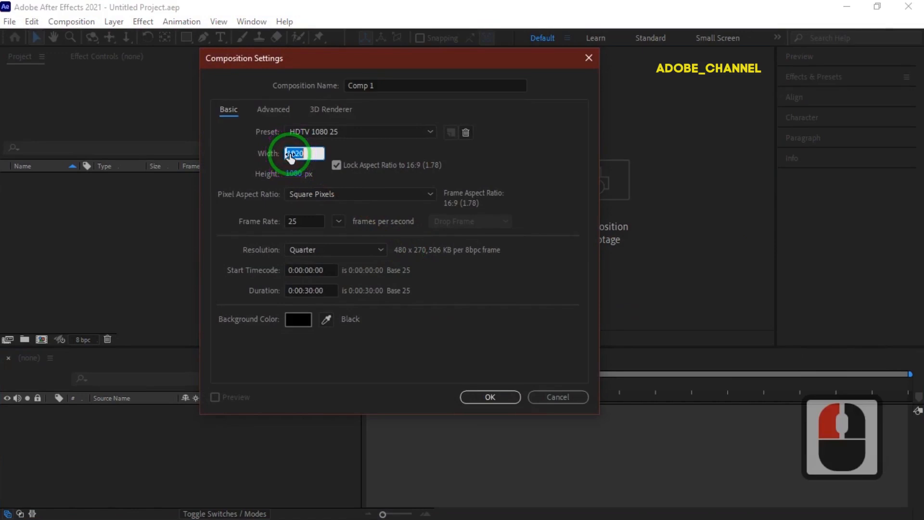
# Create the new composition Comp 1 with a width of 3840 px and the aspect ratio locked to 16:9.
pyautogui.write('3840')
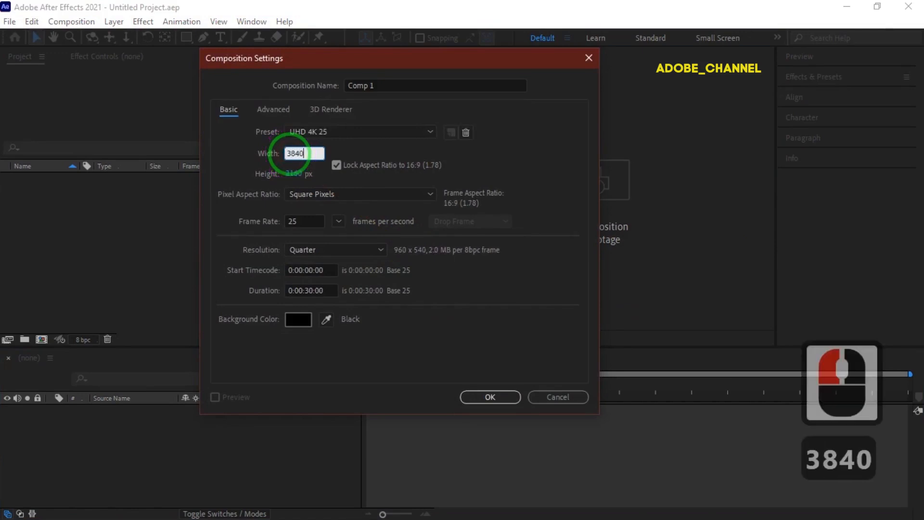
pyautogui.click(351, 152)
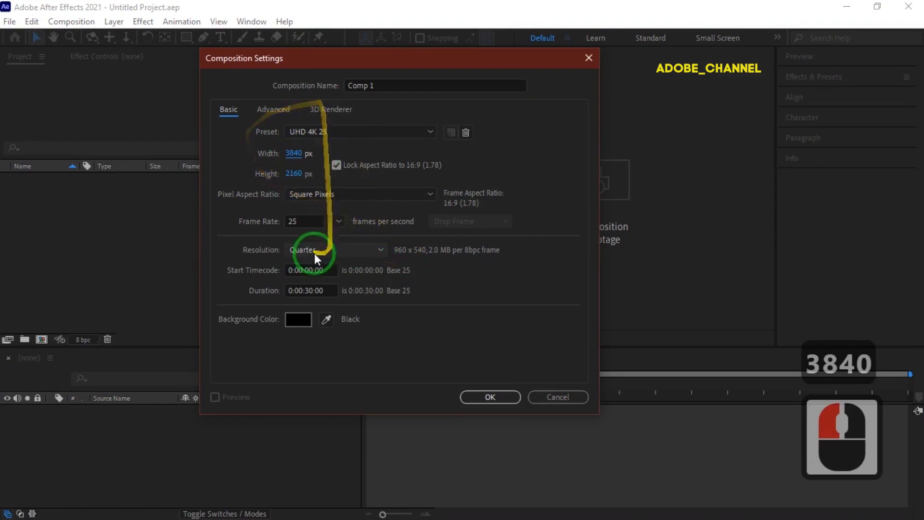
pyautogui.click(482, 395)
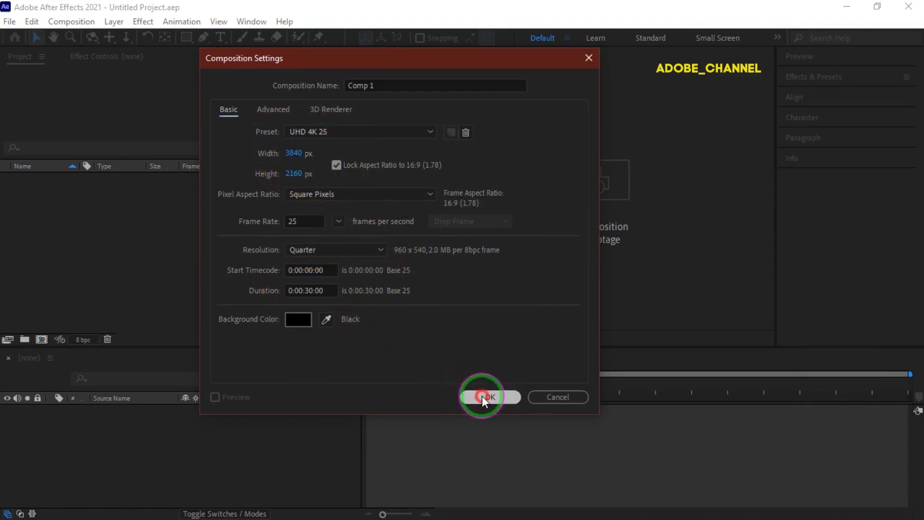
# Add a black, composition-sized solid layer named "bg".
pyautogui.rightClick(144, 435)
pyautogui.moveTo(183, 268)
pyautogui.click(345, 304)
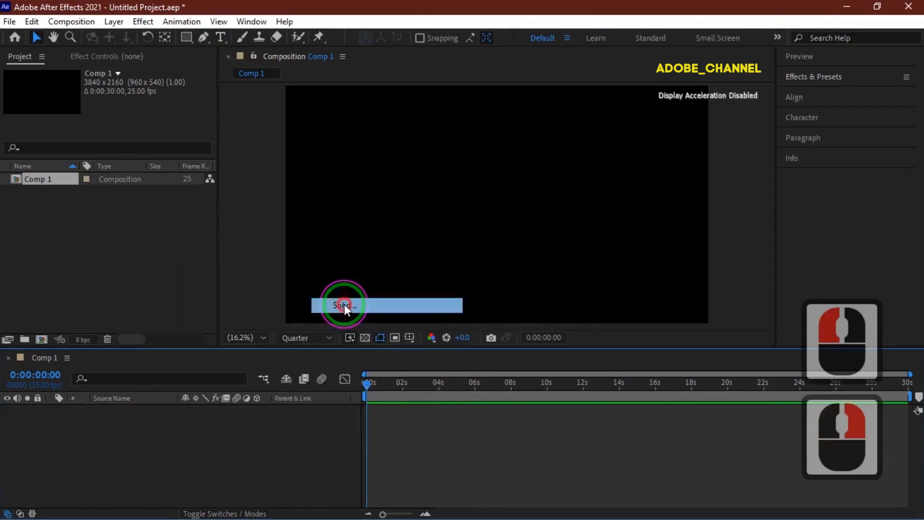
pyautogui.write('bg')
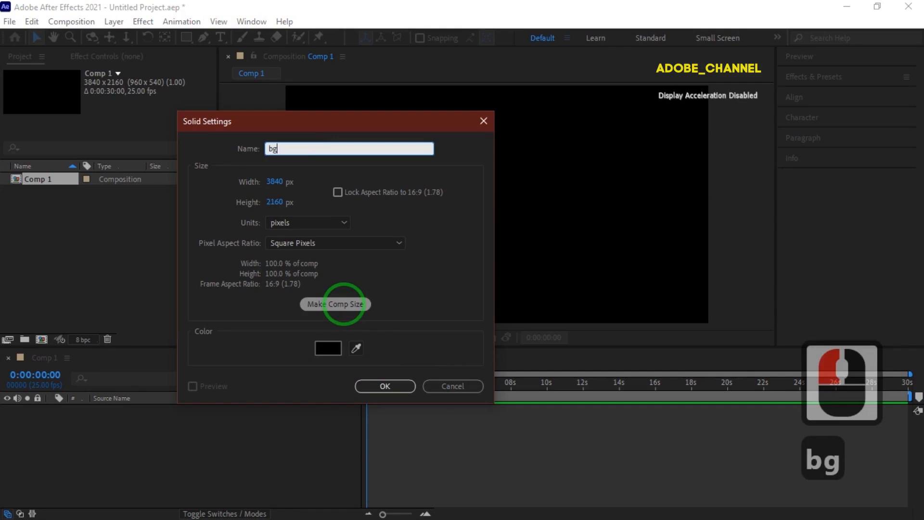
pyautogui.click(388, 384)
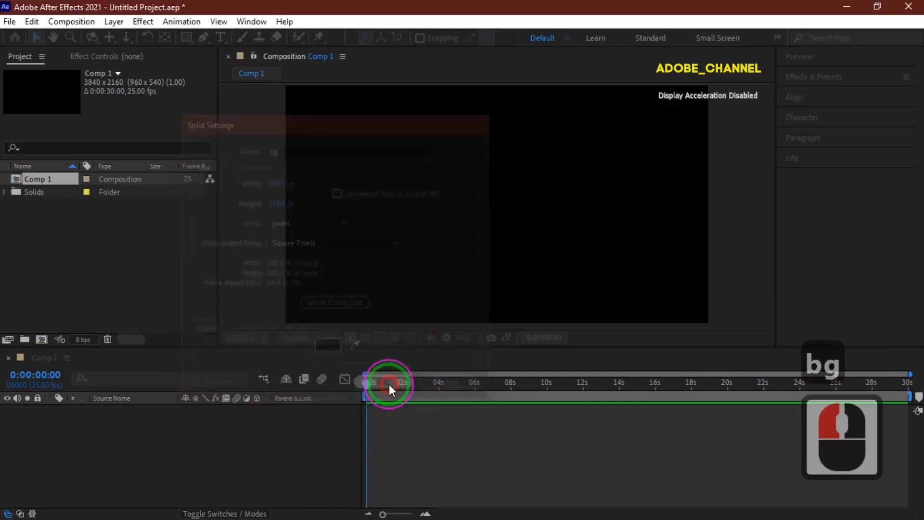
# Add a second black solid layer named "fractal" above the bg layer.
pyautogui.rightClick(229, 426)
pyautogui.click(272, 265)
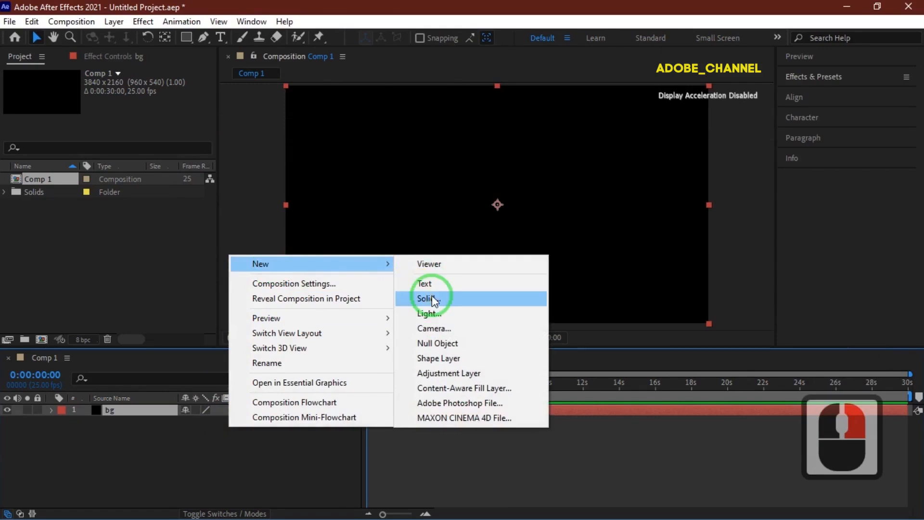
pyautogui.click(430, 299)
pyautogui.write('f')
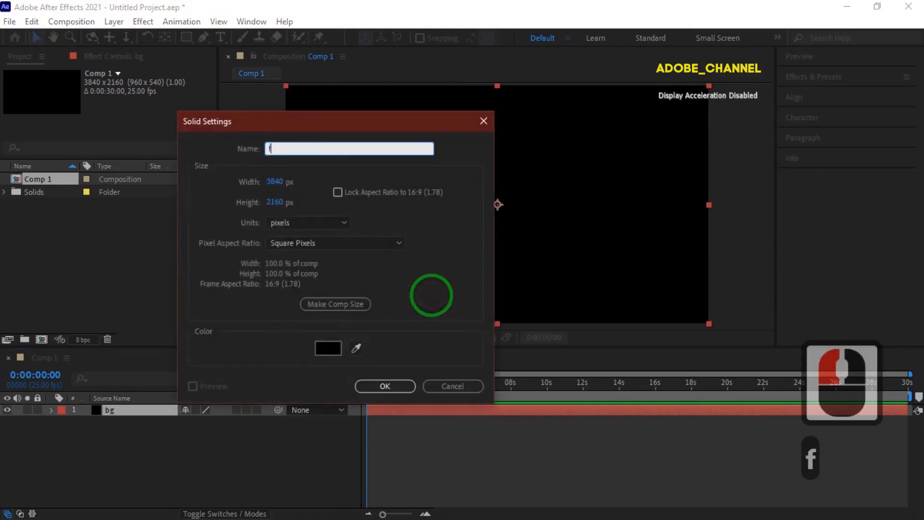
pyautogui.write('racta')
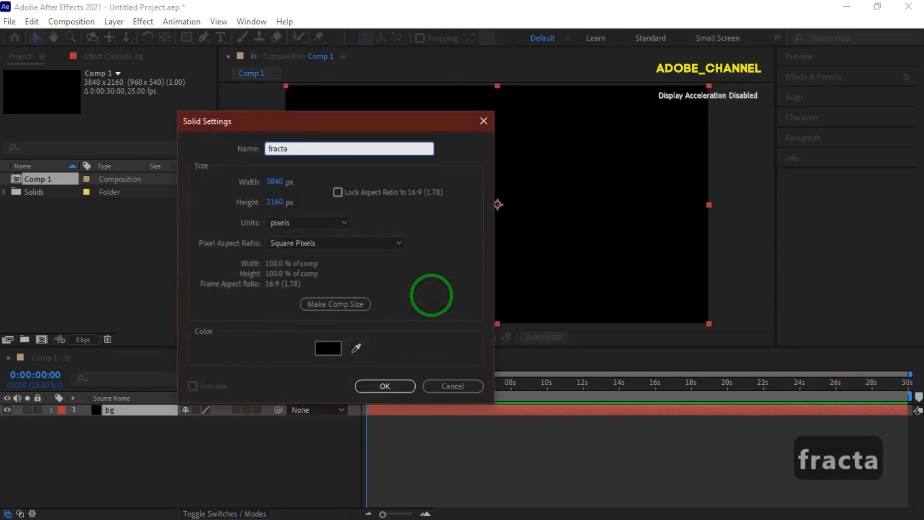
pyautogui.write('l')
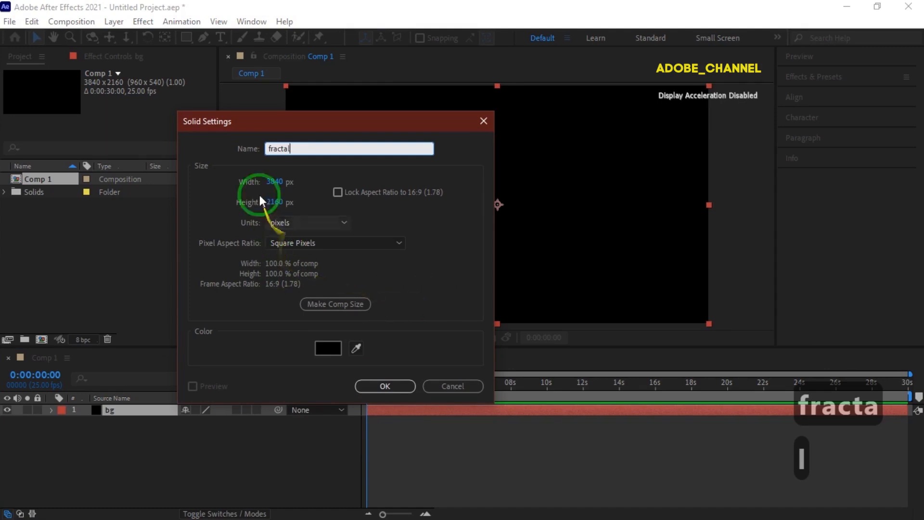
pyautogui.click(374, 387)
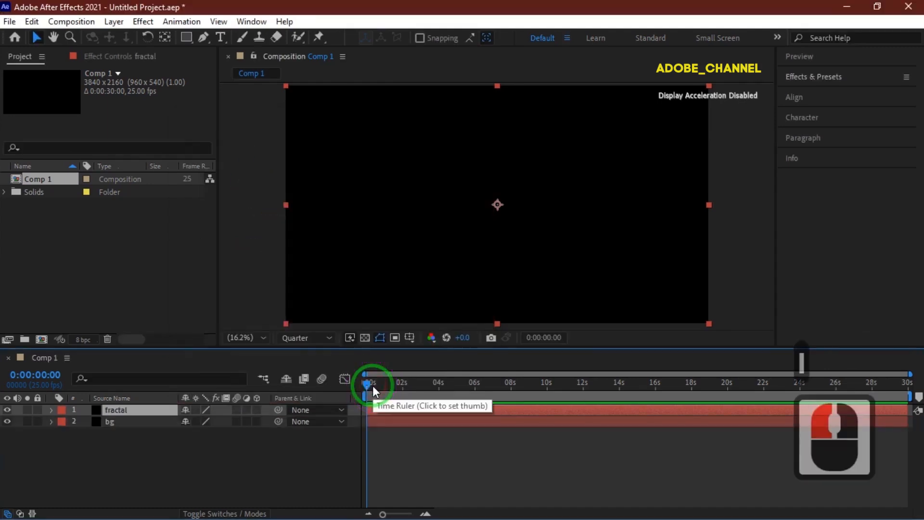
# Find the Fractal Noise effect by searching for "fractal" and apply it to the fractal layer.
pyautogui.click(866, 85)
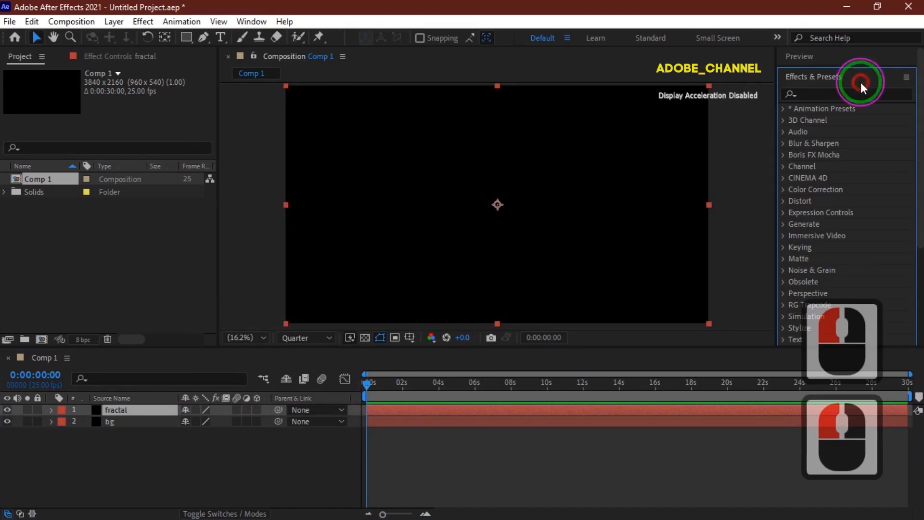
pyautogui.click(822, 92)
pyautogui.write('fractal')
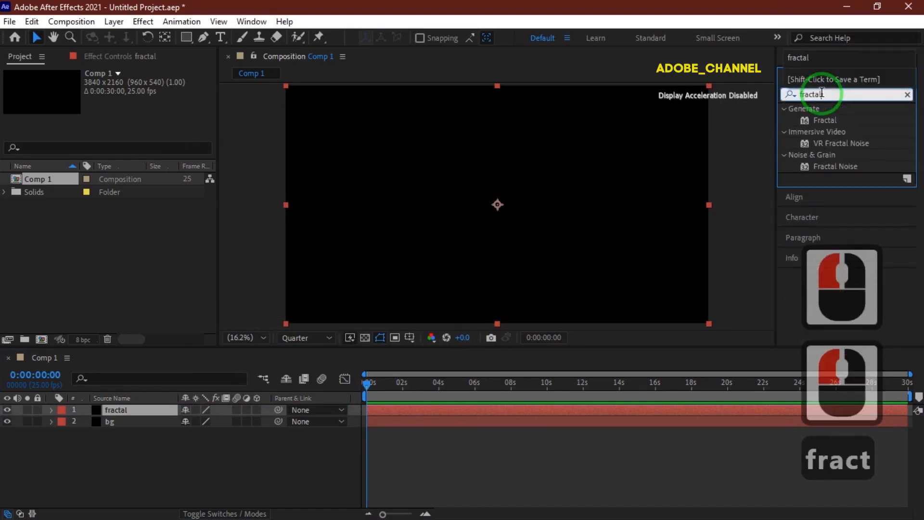
pyautogui.doubleClick(842, 165)
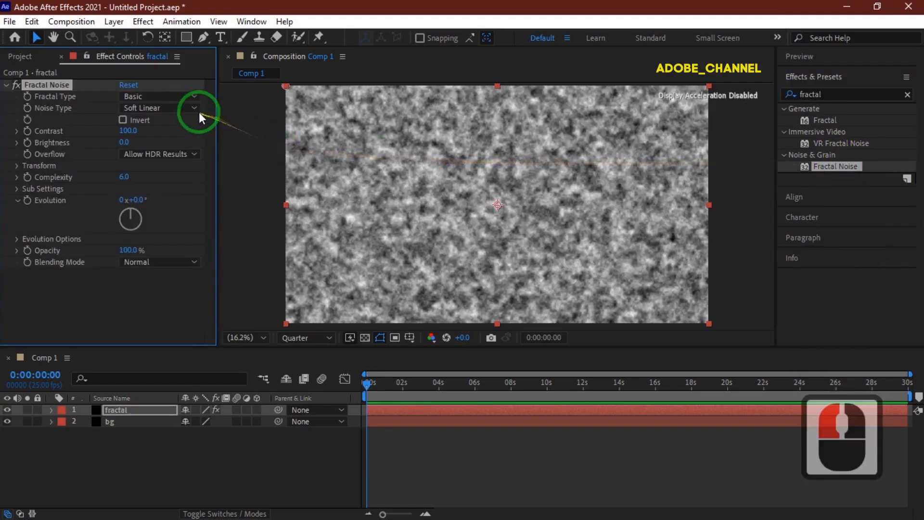
# Set the Fractal Noise type to Block and its Contrast to 245.
pyautogui.click(194, 109)
pyautogui.click(186, 124)
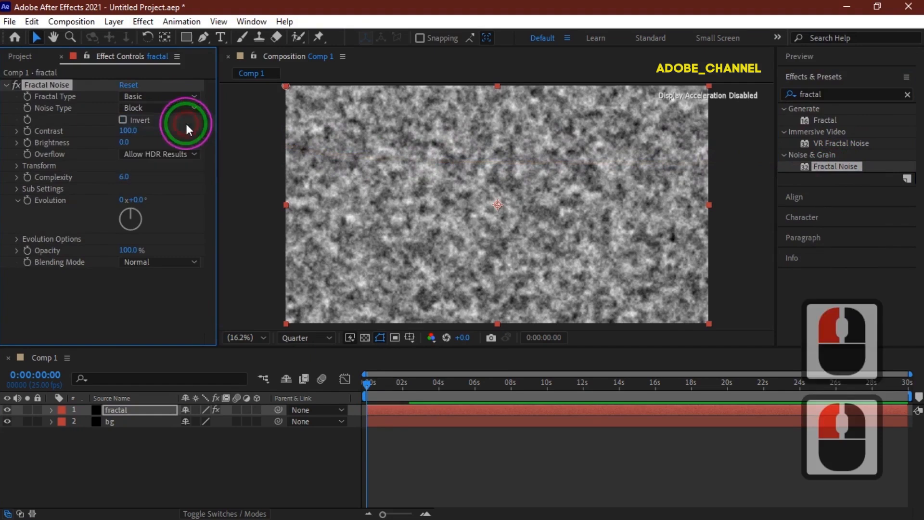
pyautogui.click(130, 131)
pyautogui.write('245')
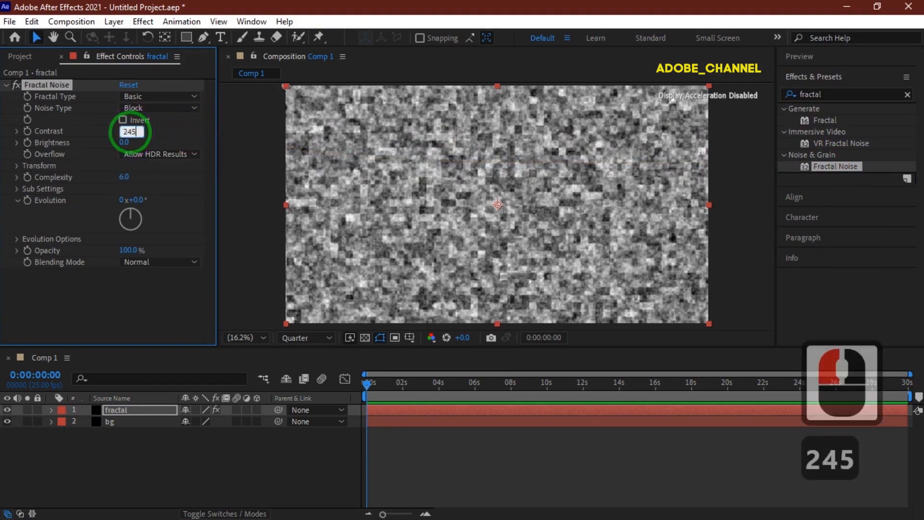
pyautogui.press('Return')
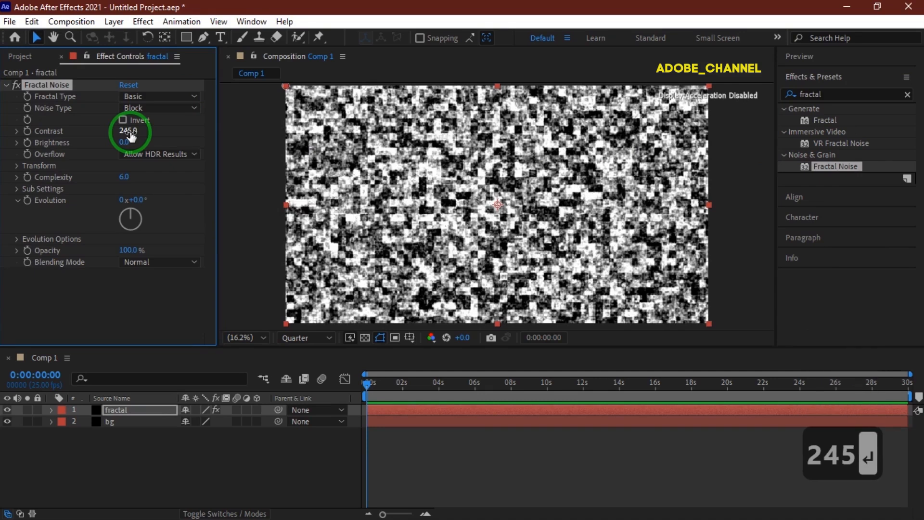
# Set the Fractal Noise Brightness to -90 and its Complexity to 3.
pyautogui.click(122, 143)
pyautogui.write('-')
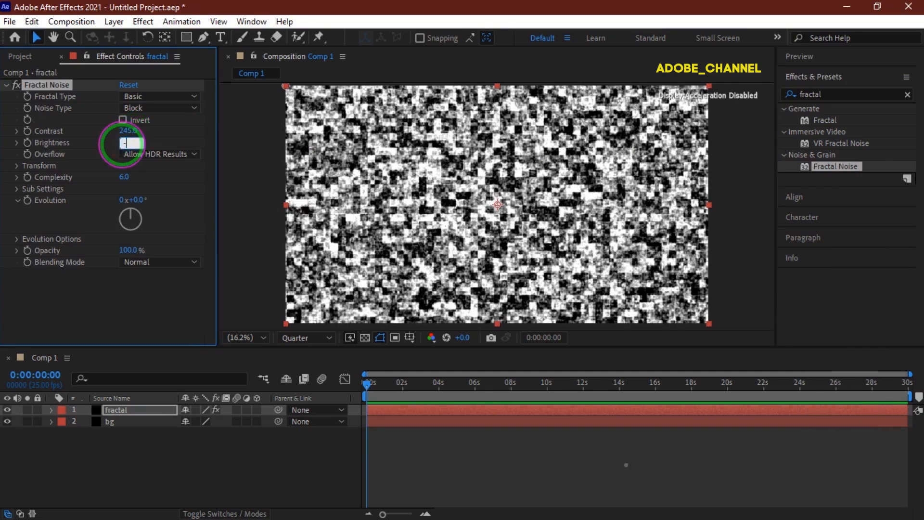
pyautogui.write('90')
pyautogui.press('Return')
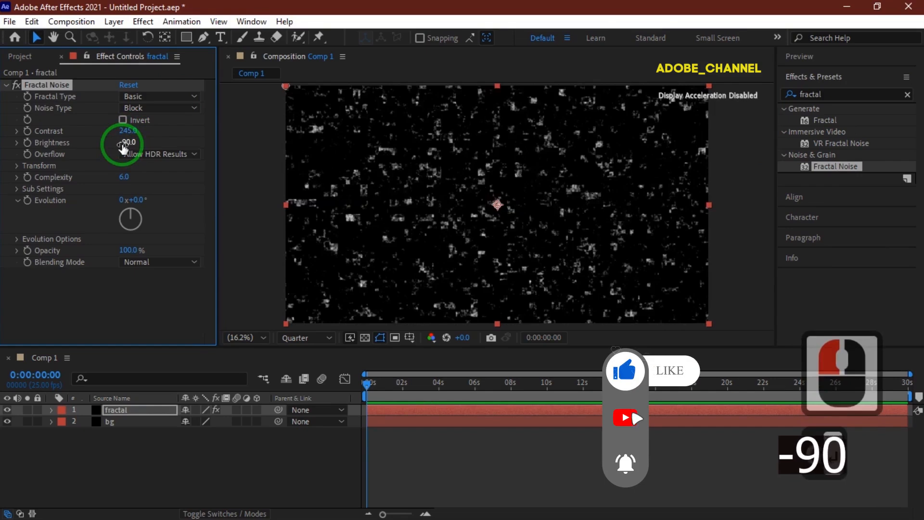
pyautogui.click(125, 176)
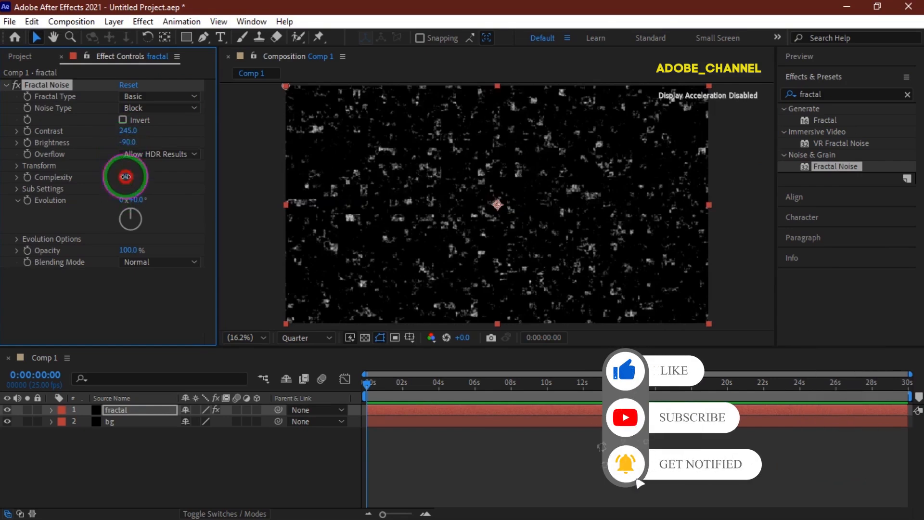
pyautogui.write('3')
pyautogui.press('Return')
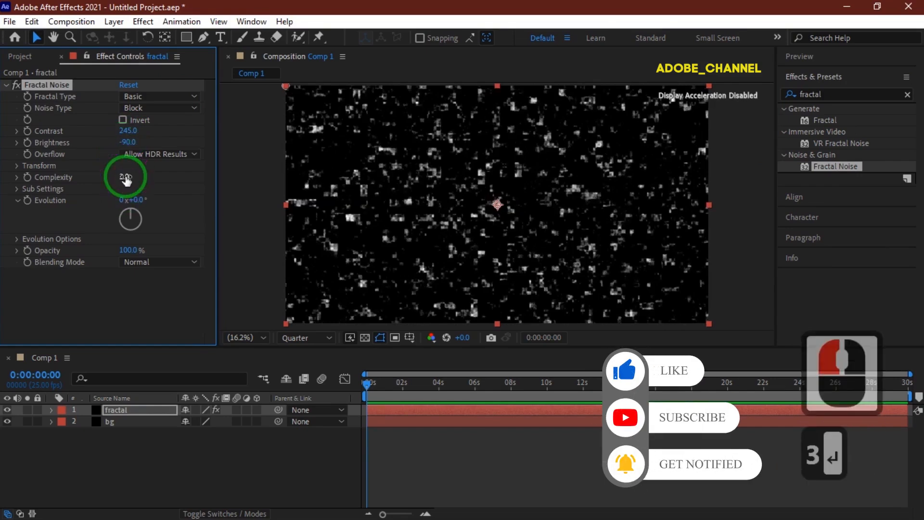
# Set the Scale in the Fractal Noise Transform settings to 120.
pyautogui.click(16, 165)
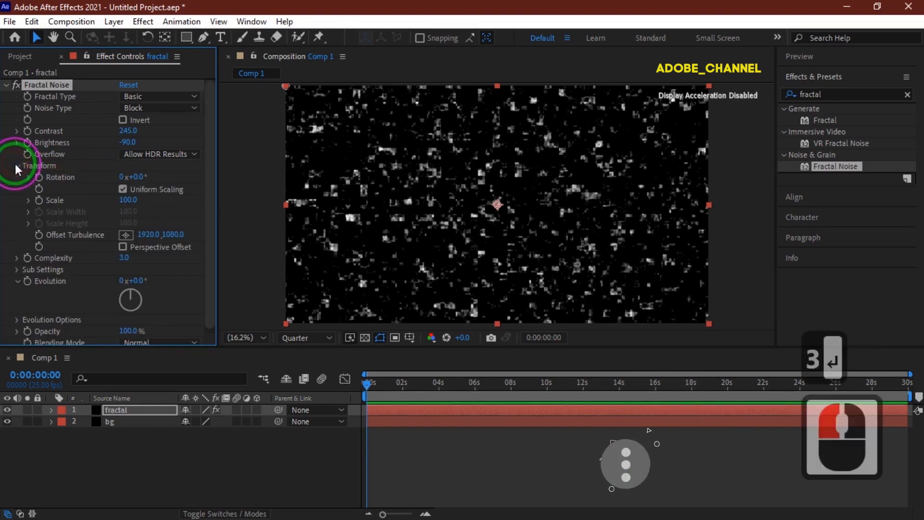
pyautogui.click(128, 200)
pyautogui.write('120')
pyautogui.press('Return')
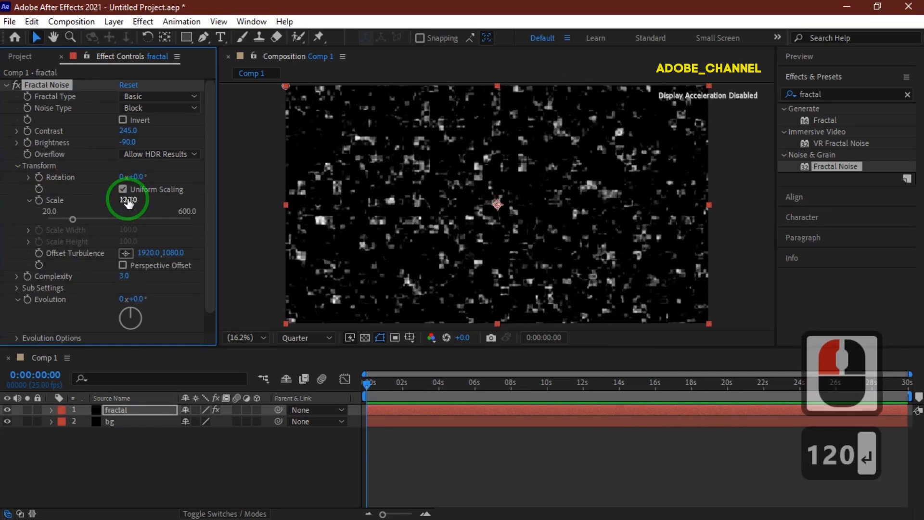
# Keyframe the Fractal Noise Evolution from its starting value at 0:00:00:00 to 5 revolutions at 0:00:29:24.
pyautogui.click(28, 300)
pyautogui.click(368, 380)
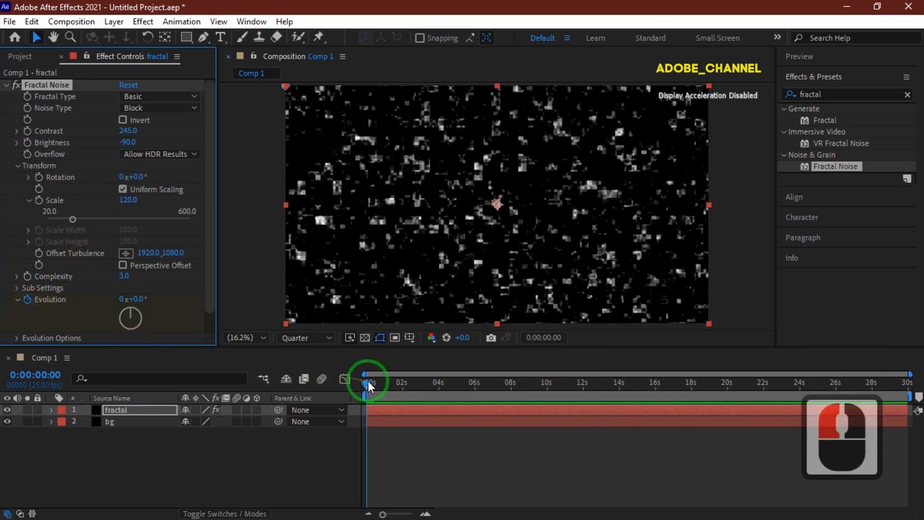
pyautogui.moveTo(368, 380); pyautogui.dragTo(917, 409)
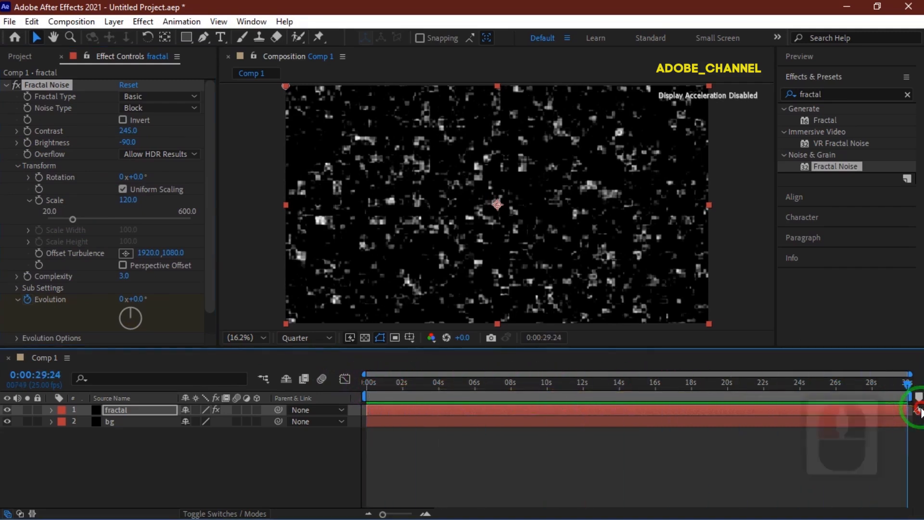
pyautogui.click(124, 300)
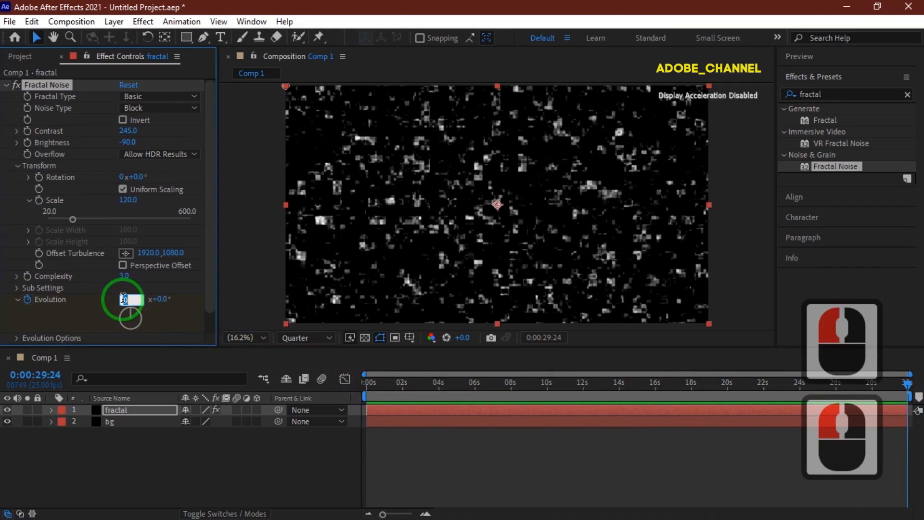
pyautogui.write('5')
pyautogui.press('Return')
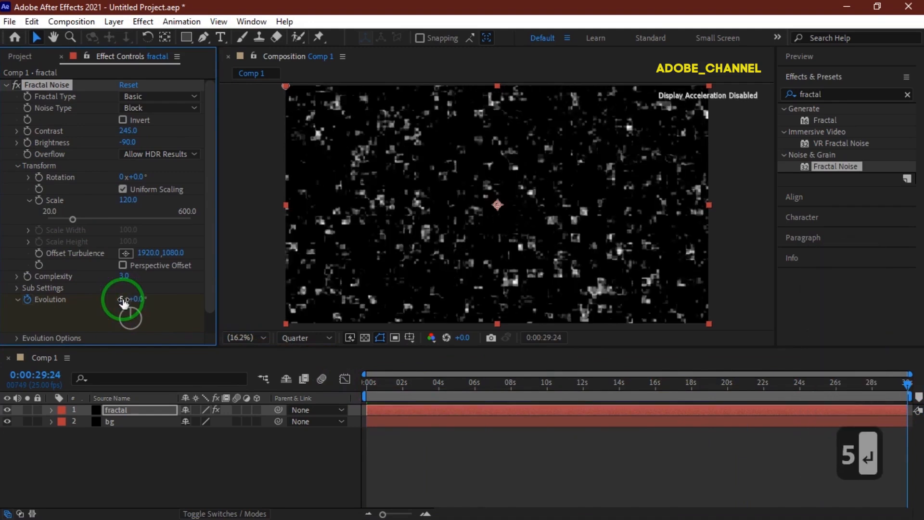
# Find the CC Ball Action effect by searching for "cc ba" and apply it to the fractal layer.
pyautogui.click(833, 94)
pyautogui.doubleClick(833, 95)
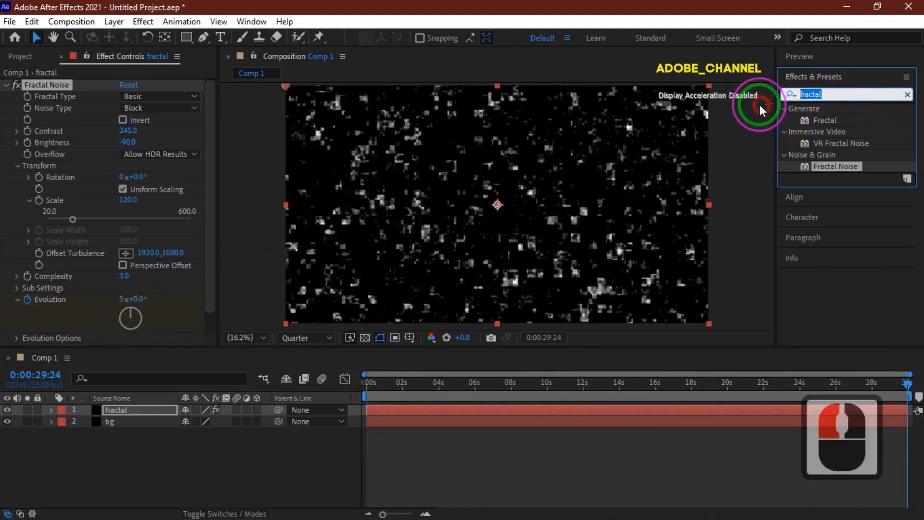
pyautogui.write('cc ba')
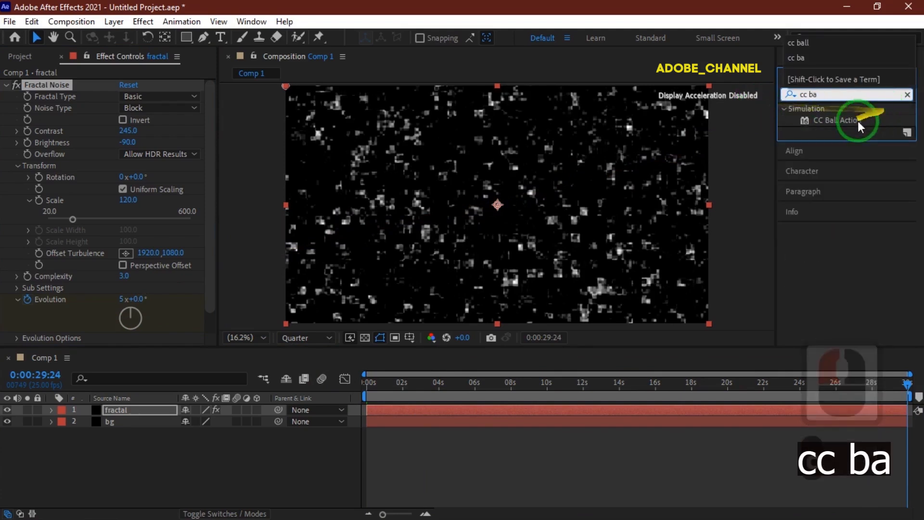
pyautogui.doubleClick(840, 120)
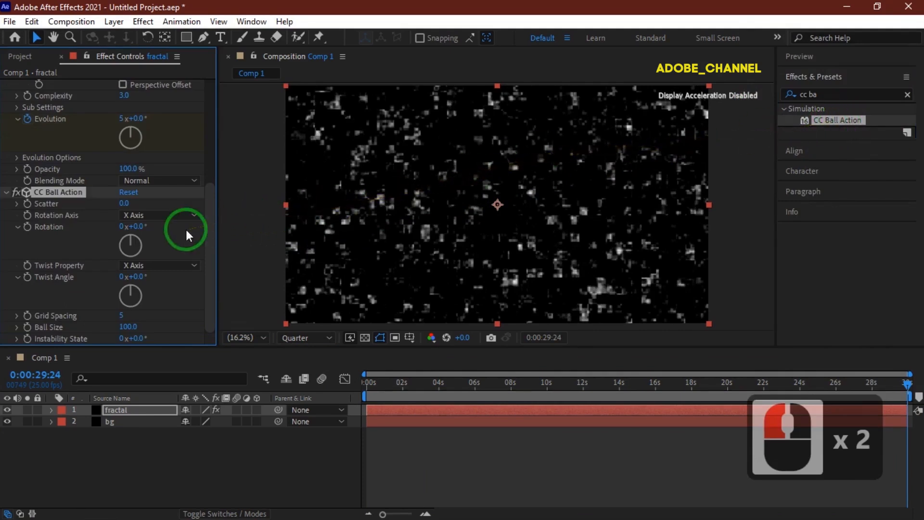
# Set the CC Ball Action Grid Spacing to 35 and Ball Size to 45.
pyautogui.click(122, 315)
pyautogui.write('35')
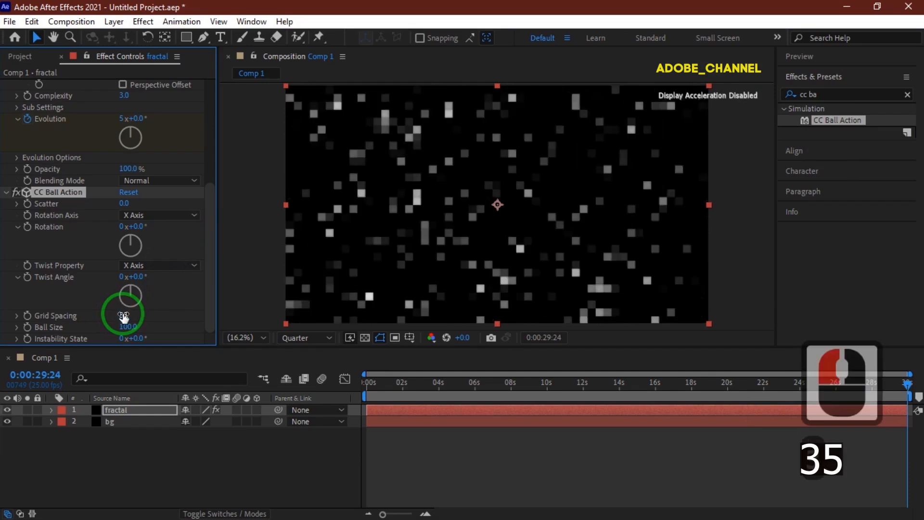
pyautogui.click(126, 327)
pyautogui.write('45')
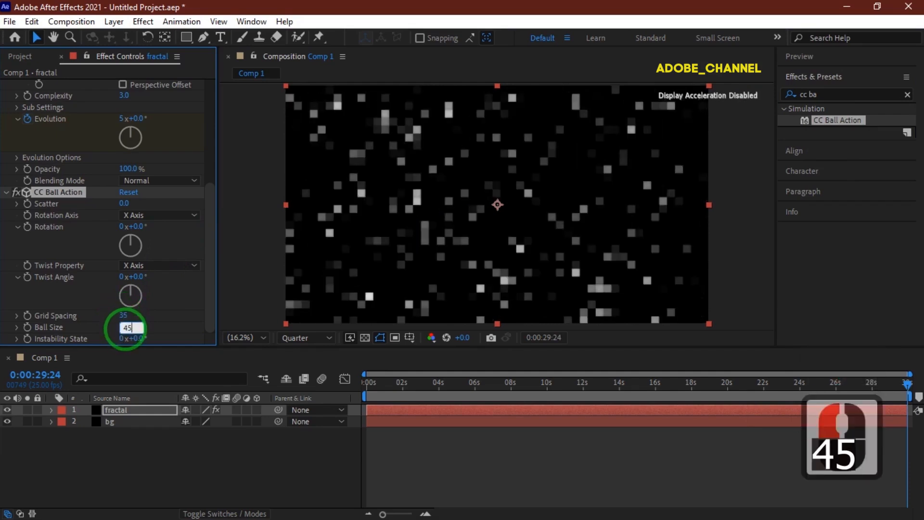
pyautogui.press('Return')
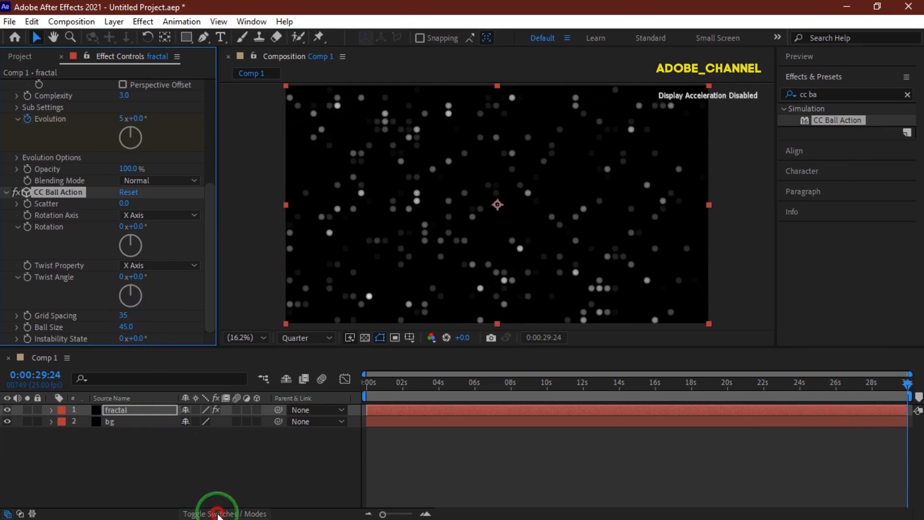
# Show the layer modes in the timeline and set the fractal layer's blending mode to Screen.
pyautogui.click(219, 514)
pyautogui.click(216, 410)
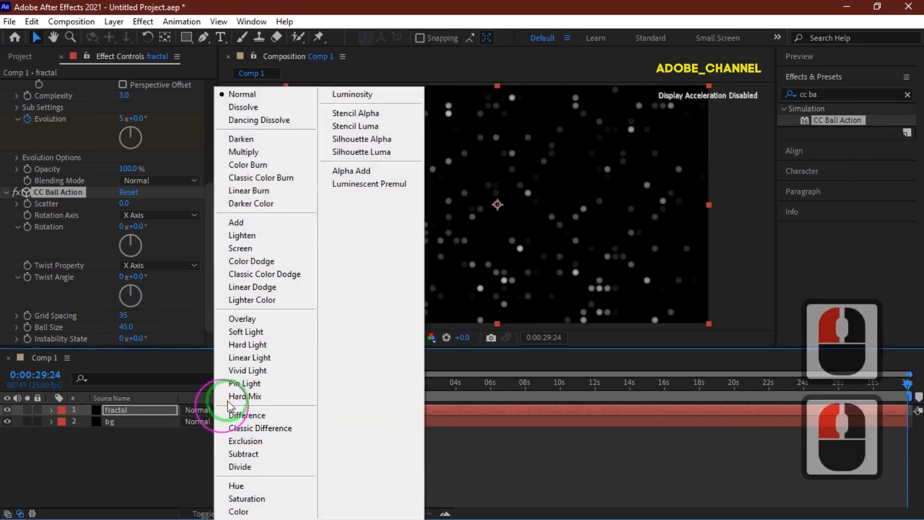
pyautogui.click(240, 248)
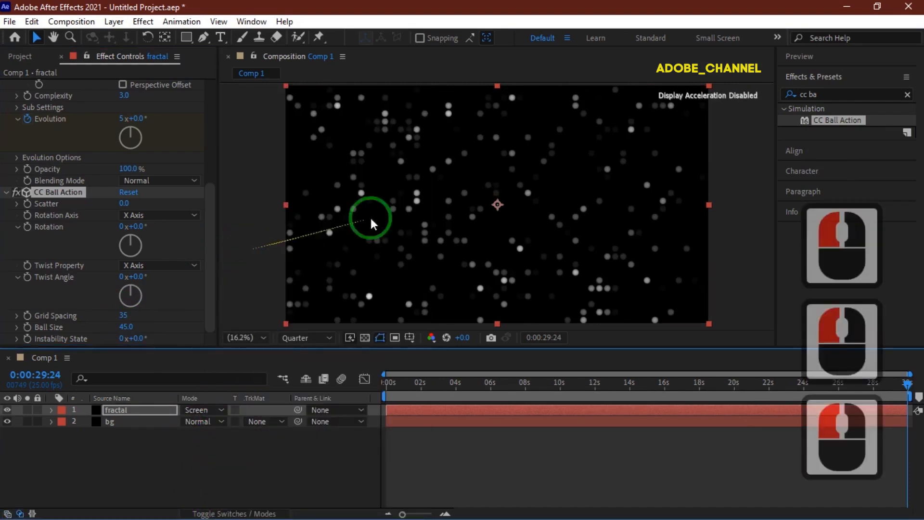
# Find the Tritone effect by searching for "trit" and apply it to the fractal layer.
pyautogui.click(780, 99)
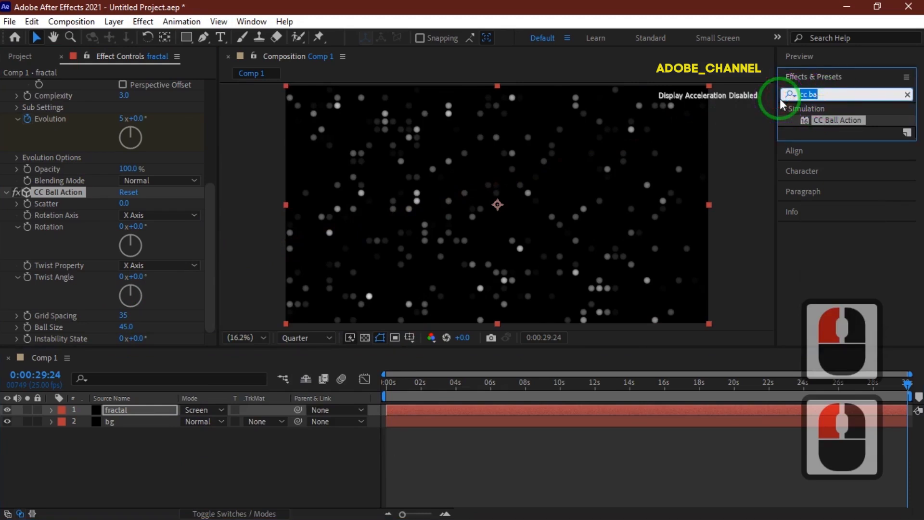
pyautogui.write('tri')
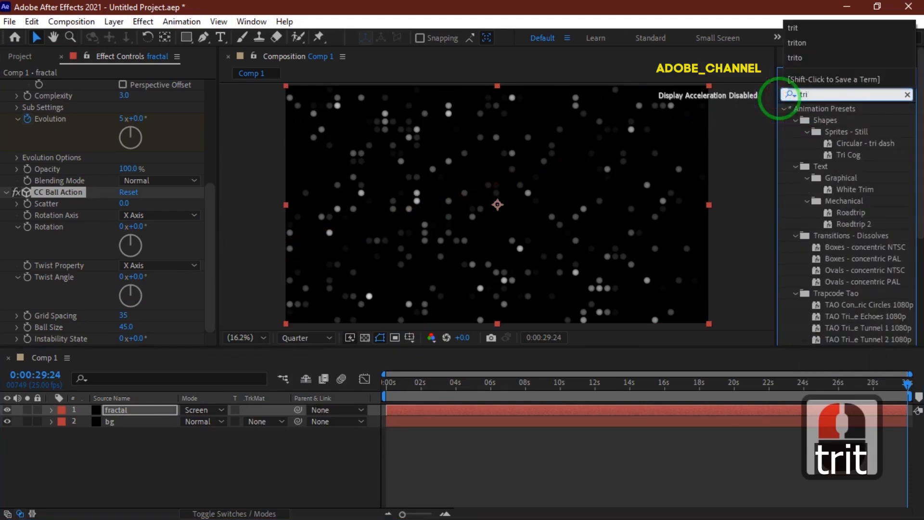
pyautogui.write('t')
pyautogui.doubleClick(842, 121)
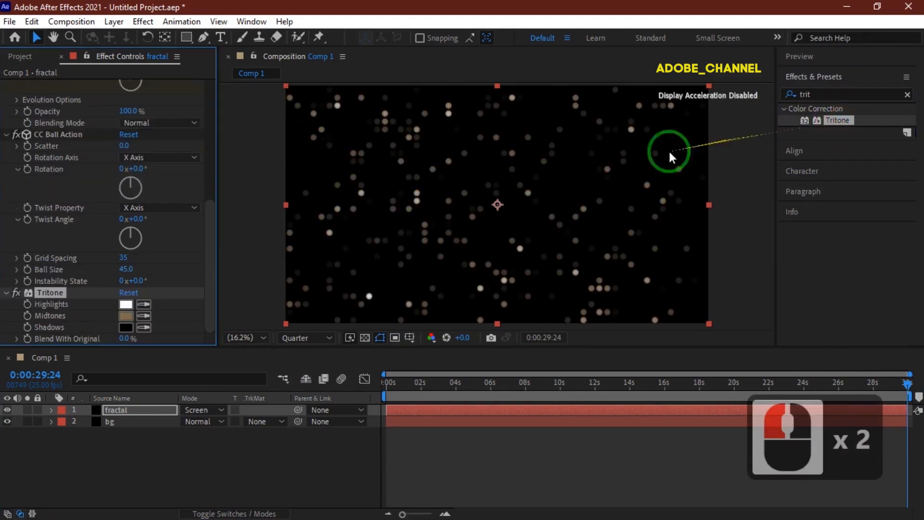
# Set the Tritone Midtones color of the fractal layer to hex A80D56.
pyautogui.click(126, 317)
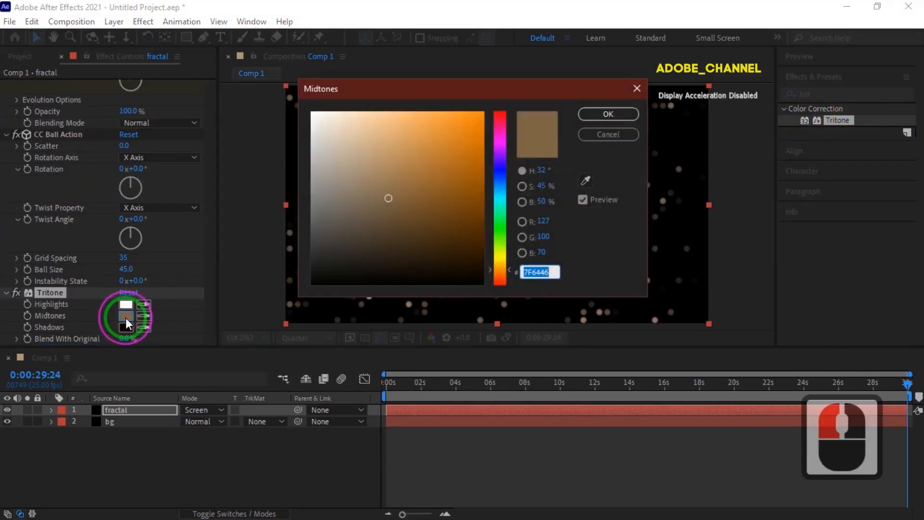
pyautogui.write('A80D56')
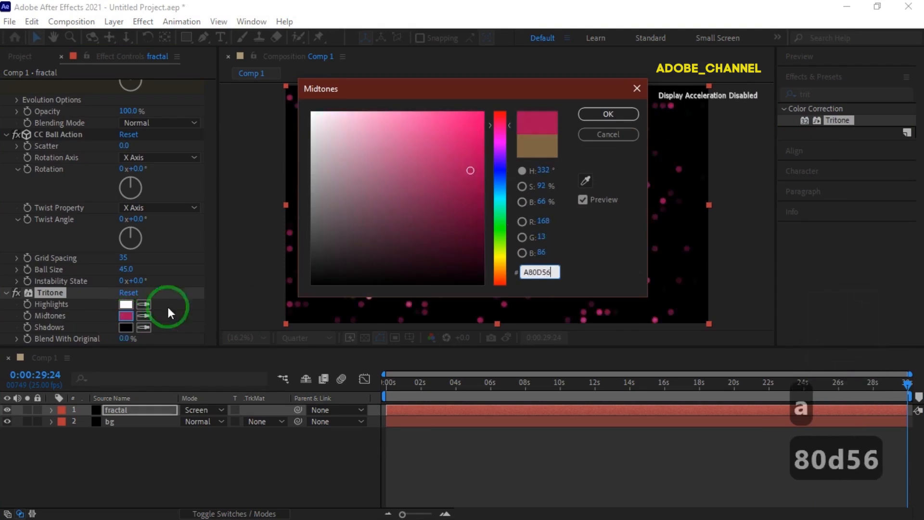
pyautogui.click(623, 114)
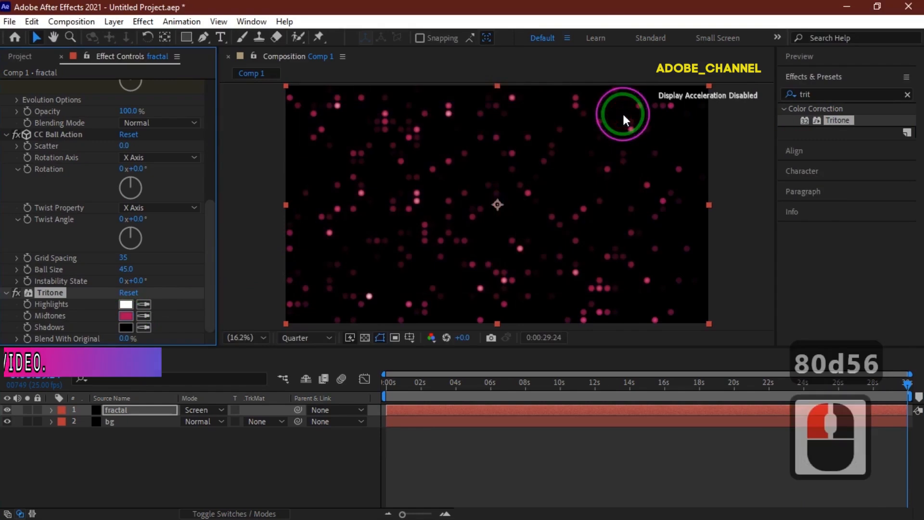
# Duplicate the fractal layer and set the copy's Tritone Midtones color to hex 0B16A5.
pyautogui.click(137, 409)
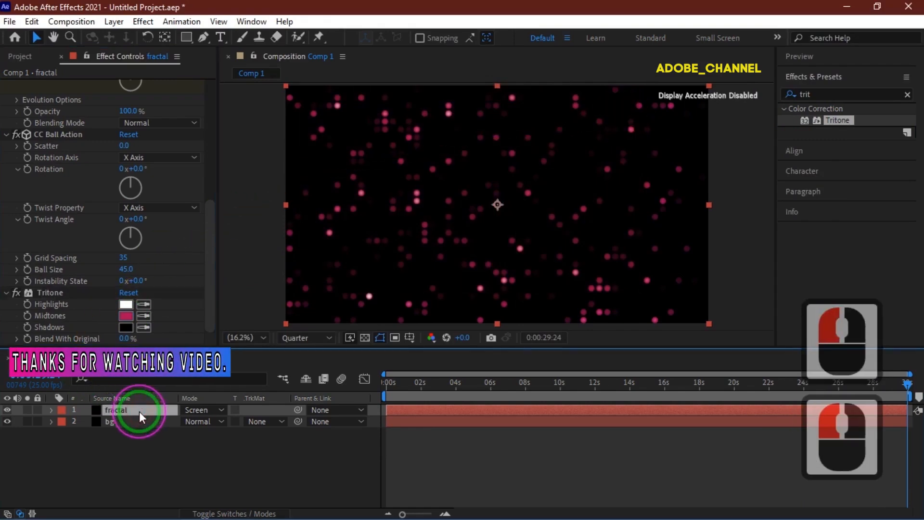
pyautogui.hotkey('ctrl', 'd')
pyautogui.click(156, 264)
pyautogui.scroll(-6, 156, 264)
pyautogui.click(126, 316)
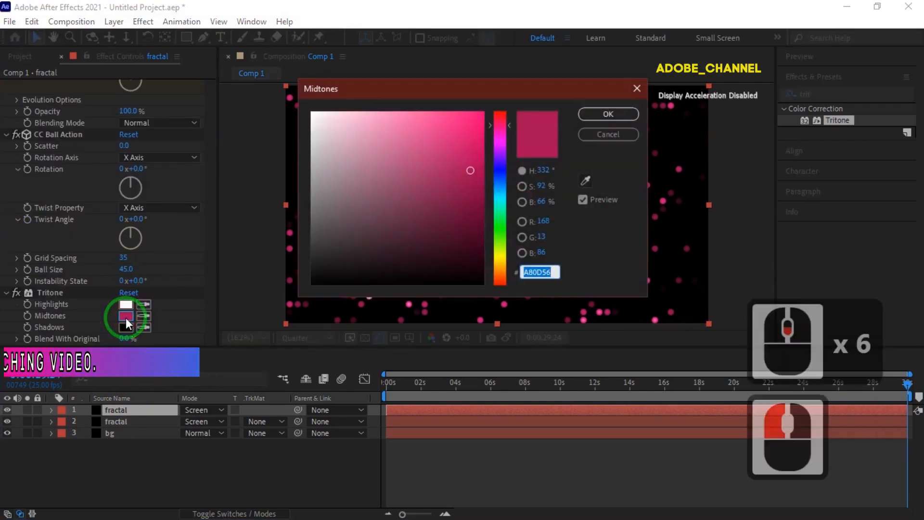
pyautogui.write('0B16')
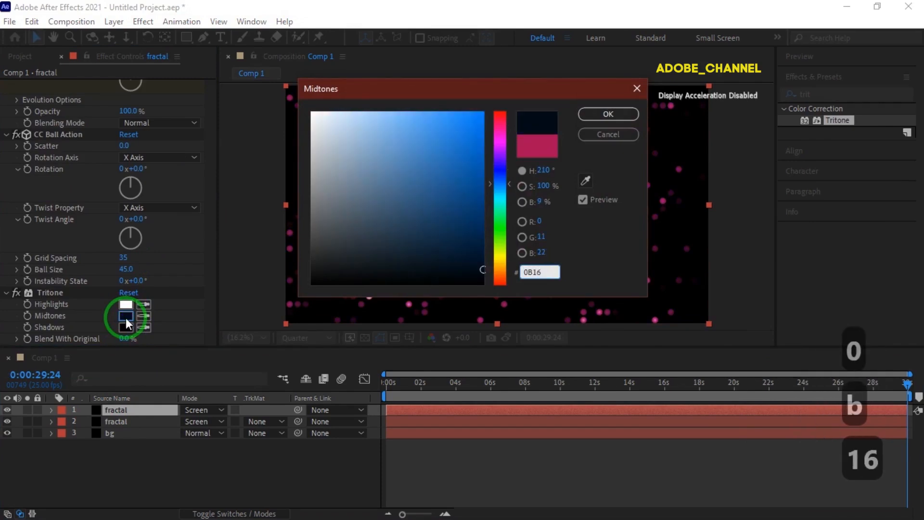
pyautogui.write('A5')
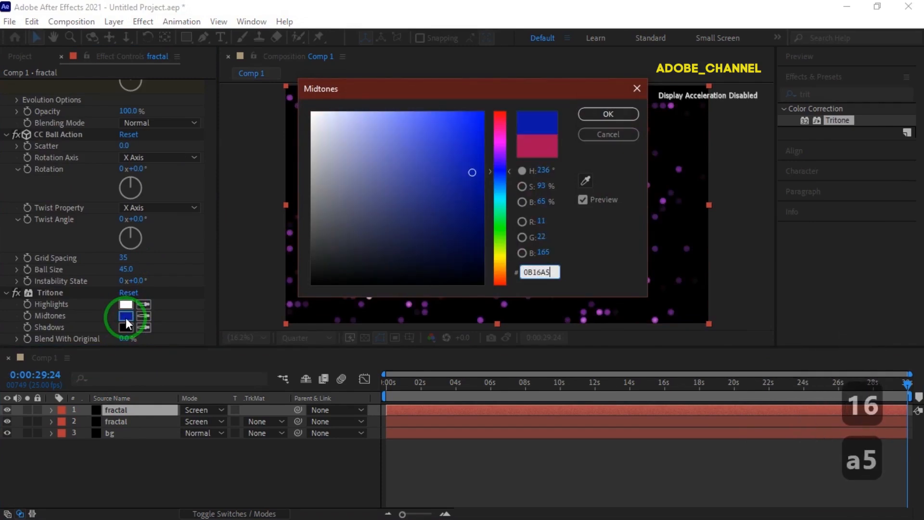
pyautogui.click(608, 114)
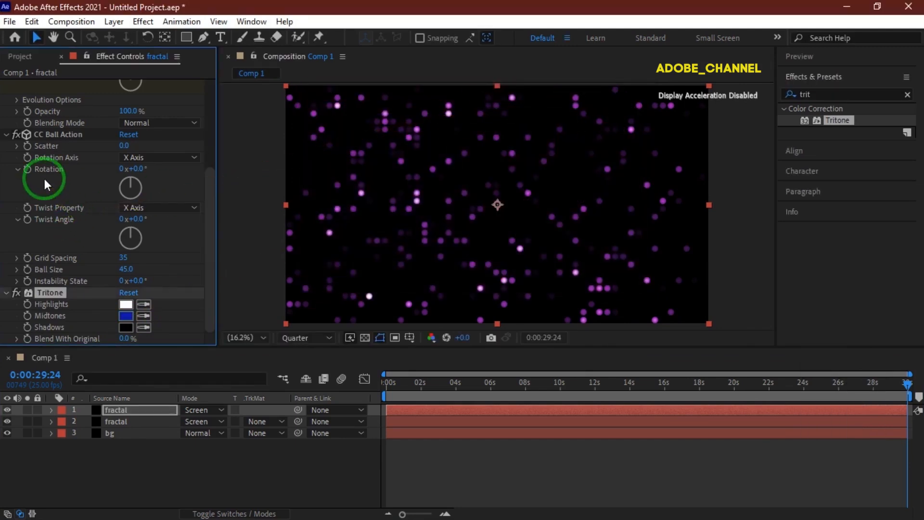
# Set the Random Seed in the top fractal layer's Fractal Noise Evolution Options to 90.
pyautogui.scroll(3, 44, 178)
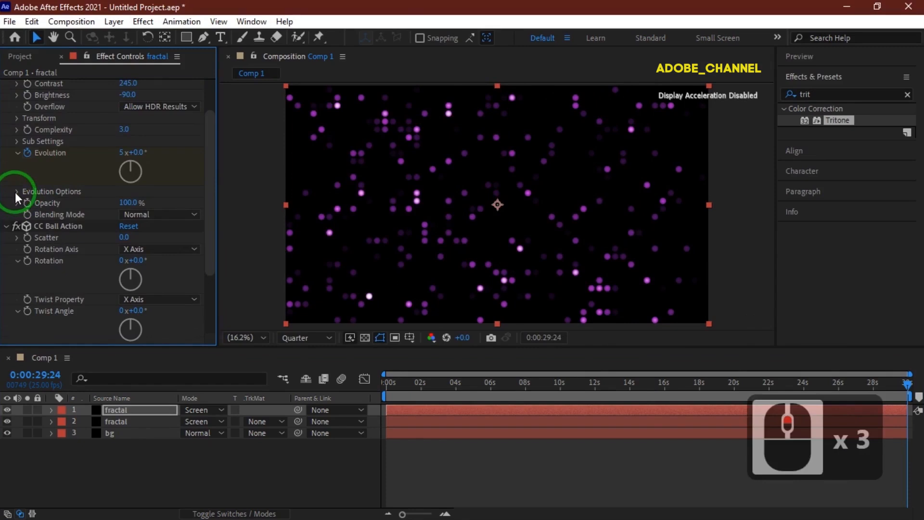
pyautogui.click(16, 192)
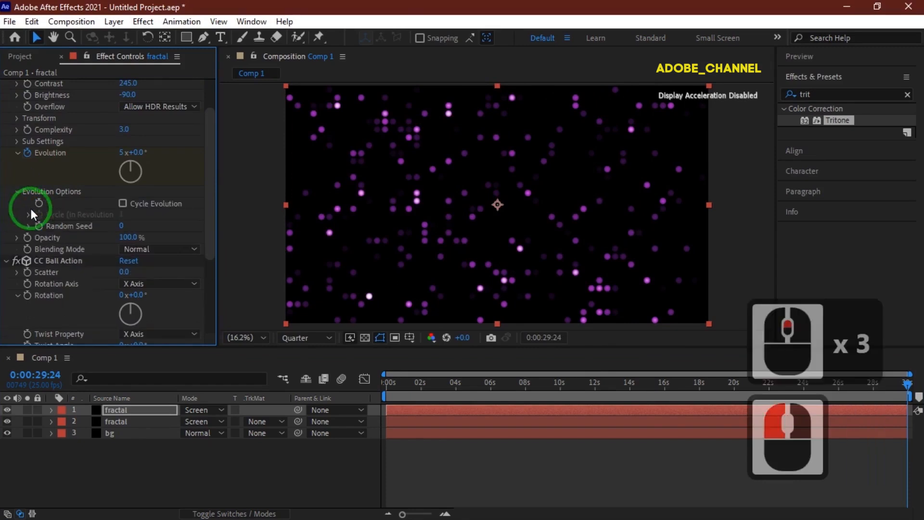
pyautogui.click(121, 225)
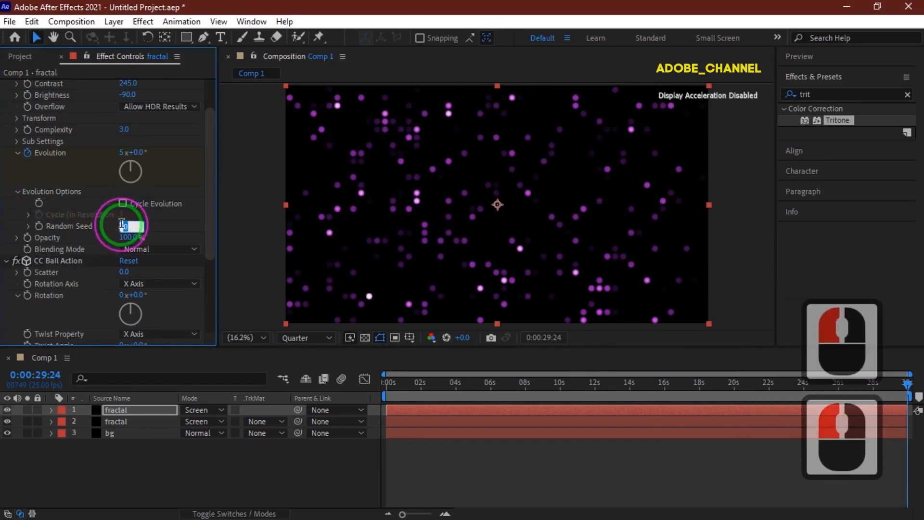
pyautogui.write('90')
pyautogui.press('Return')
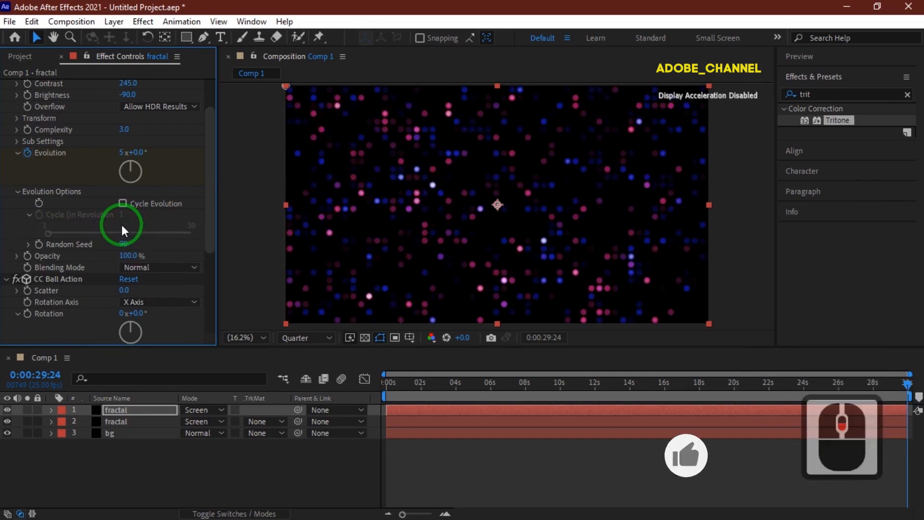
pyautogui.scroll(-3, 122, 224)
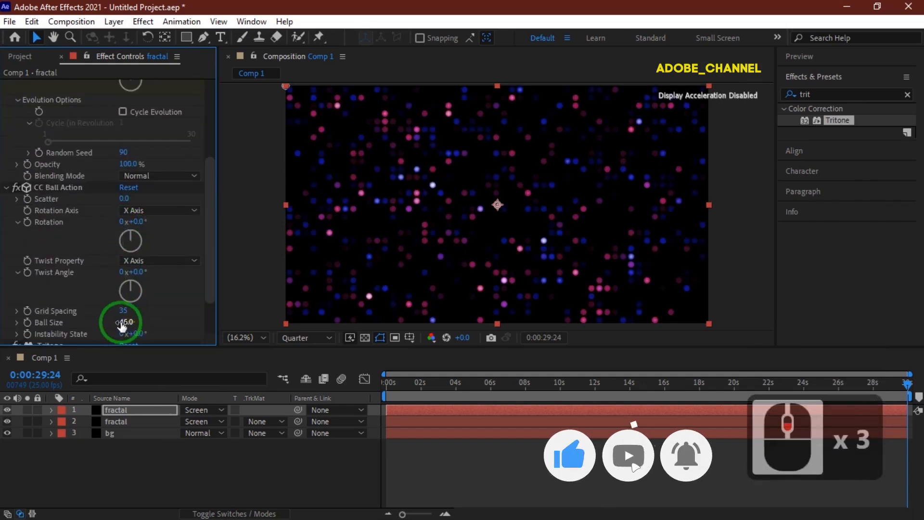
# Add a new adjustment layer above the two fractal layers.
pyautogui.rightClick(174, 465)
pyautogui.moveTo(211, 303)
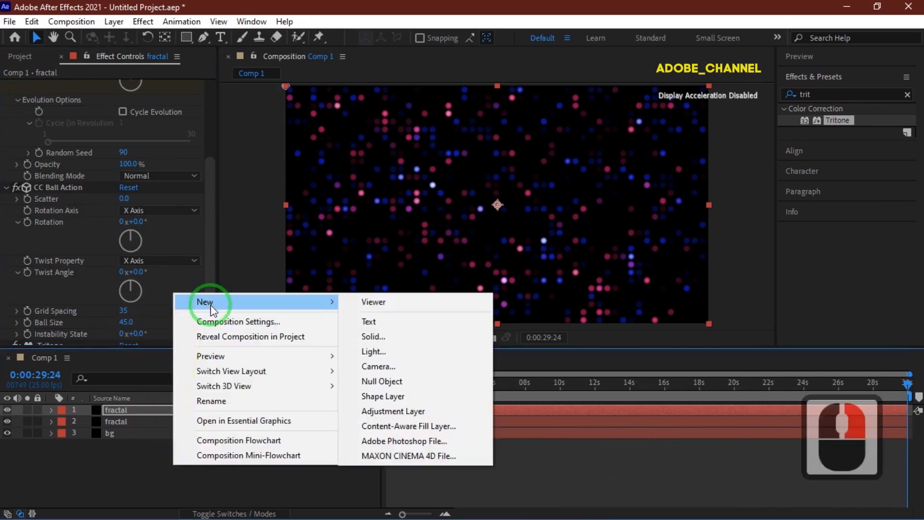
pyautogui.click(402, 412)
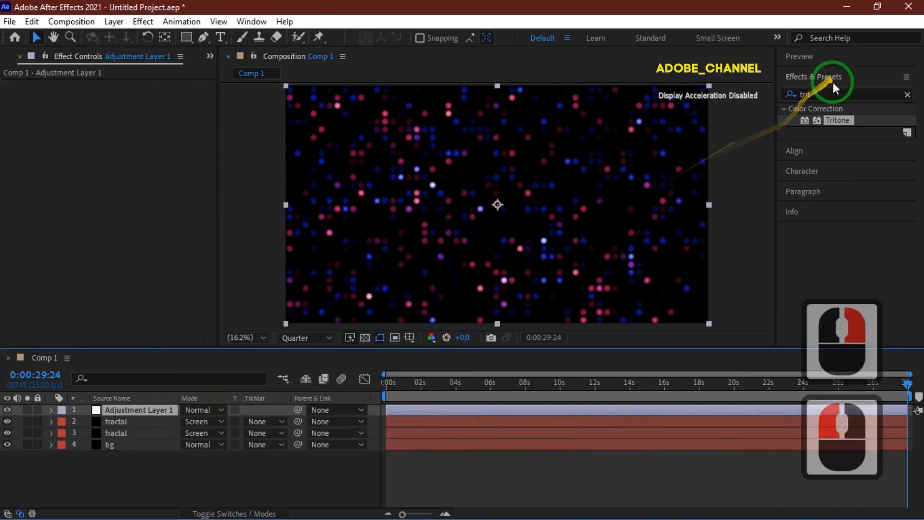
# Find Minimax by searching for "mini", apply it to the adjustment layer and set its Radius to 12.
pyautogui.click(794, 97)
pyautogui.doubleClick(794, 97)
pyautogui.write('mini')
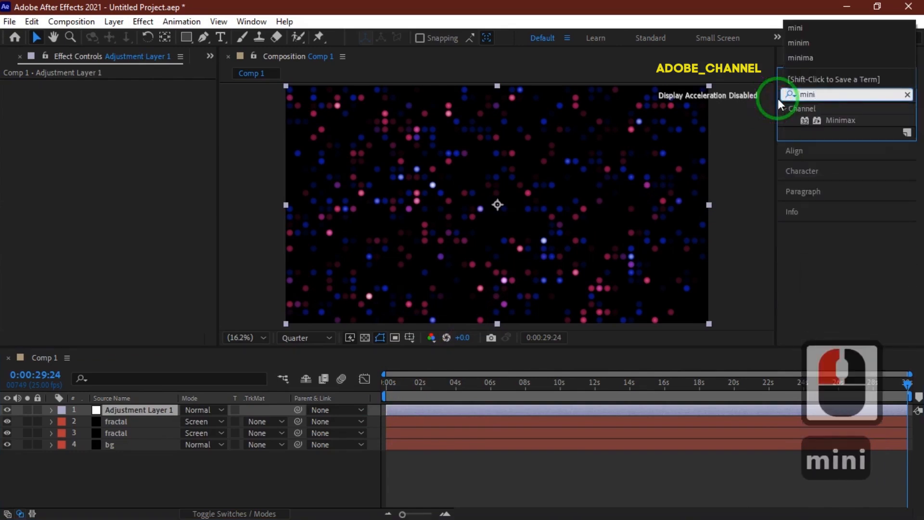
pyautogui.doubleClick(841, 120)
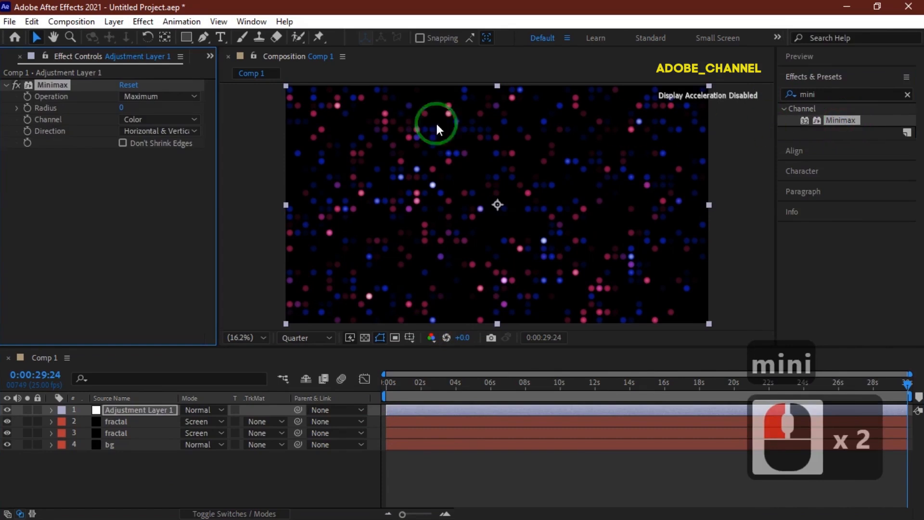
pyautogui.click(126, 108)
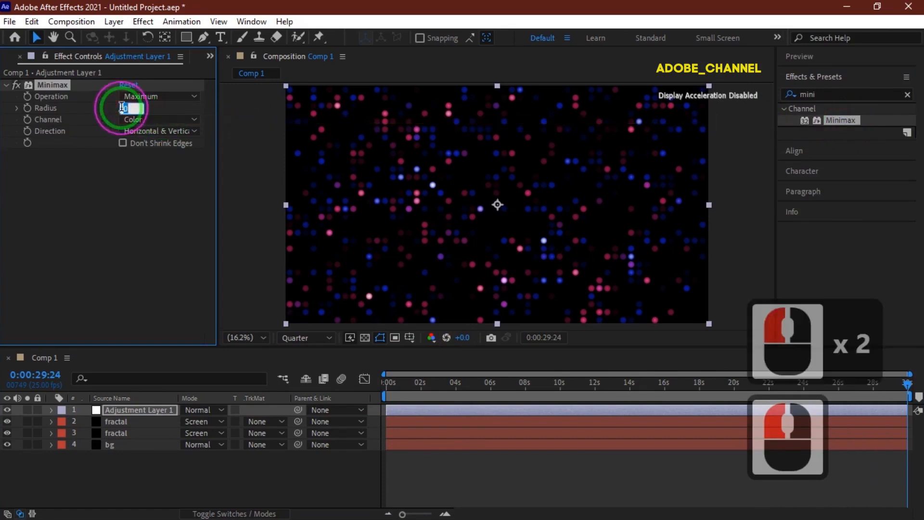
pyautogui.write('12')
pyautogui.press('Return')
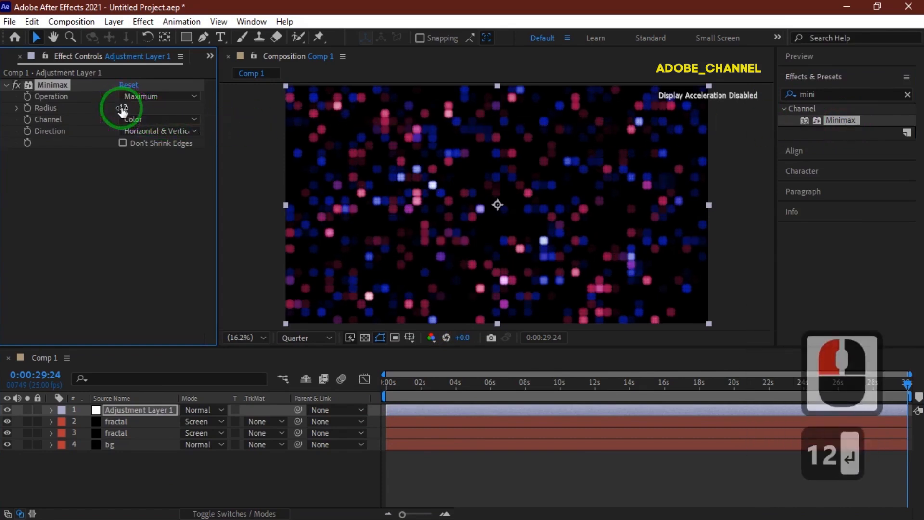
# Duplicate both fractal layers together and move the two copies above the adjustment layer.
pyautogui.keyDown('ctrl'); pyautogui.click(131, 421); pyautogui.keyUp('ctrl')
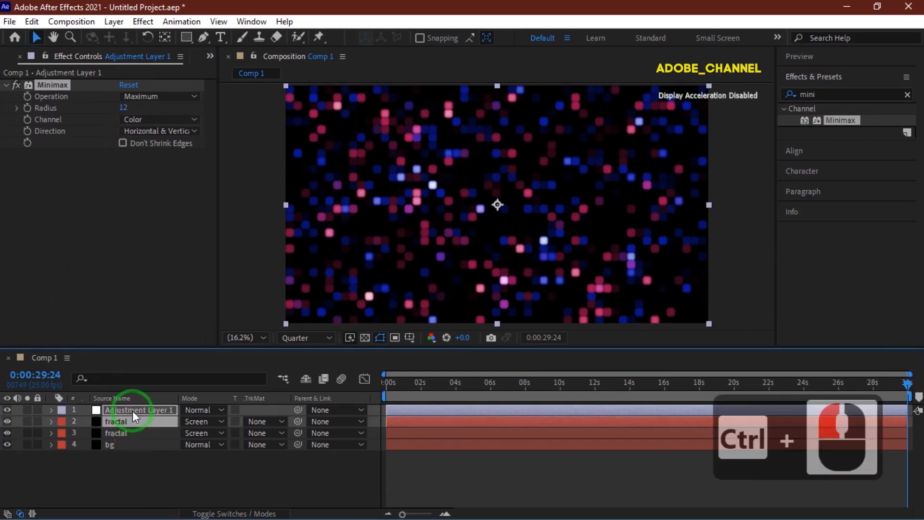
pyautogui.keyDown('ctrl'); pyautogui.click(143, 410); pyautogui.keyUp('ctrl')
pyautogui.keyDown('ctrl'); pyautogui.click(134, 433); pyautogui.keyUp('ctrl')
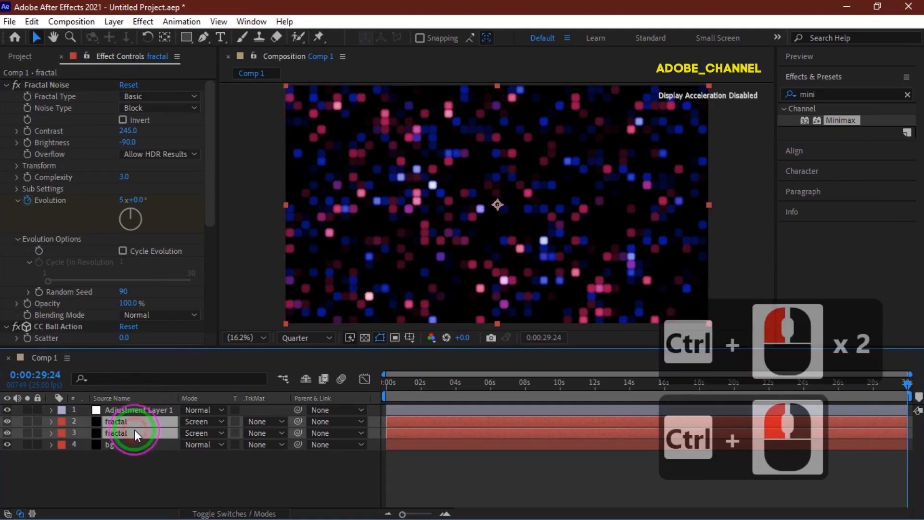
pyautogui.hotkey('ctrl', 'd')
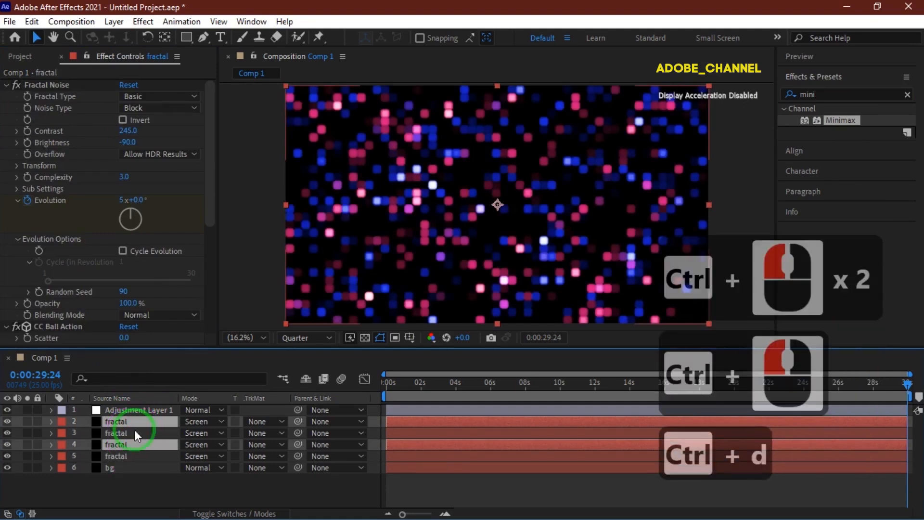
pyautogui.keyDown('ctrl'); pyautogui.click(135, 402); pyautogui.keyUp('ctrl')
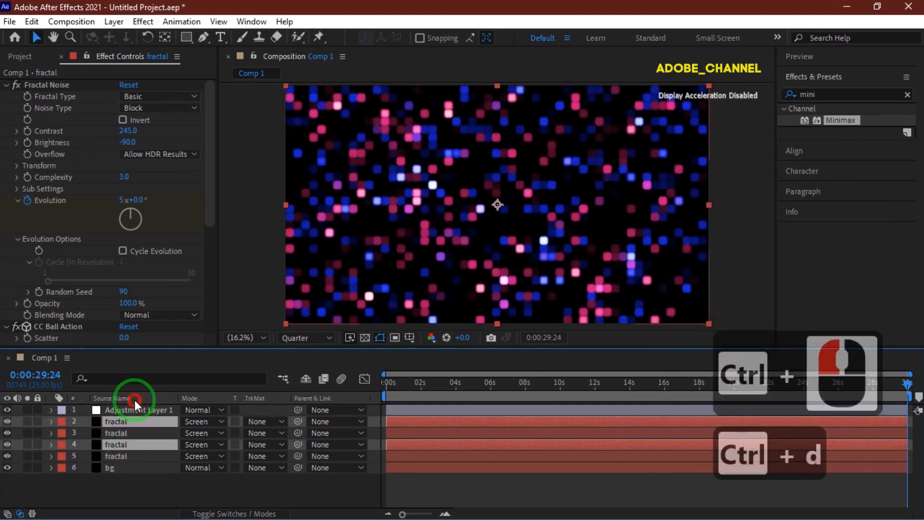
pyautogui.moveTo(134, 406); pyautogui.dragTo(134, 405)
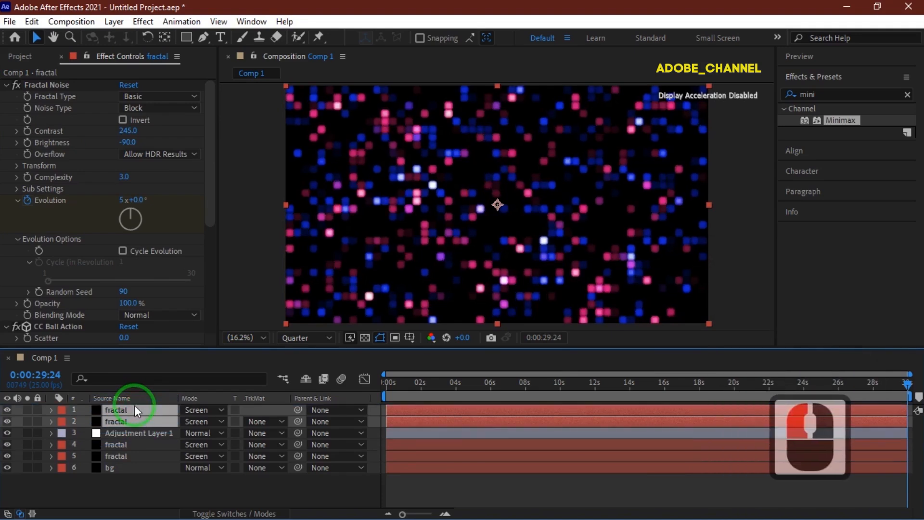
# Solo the two fractal copies above the adjustment layer and set the topmost one's CC Ball Action Ball Size to 30.
pyautogui.click(31, 408)
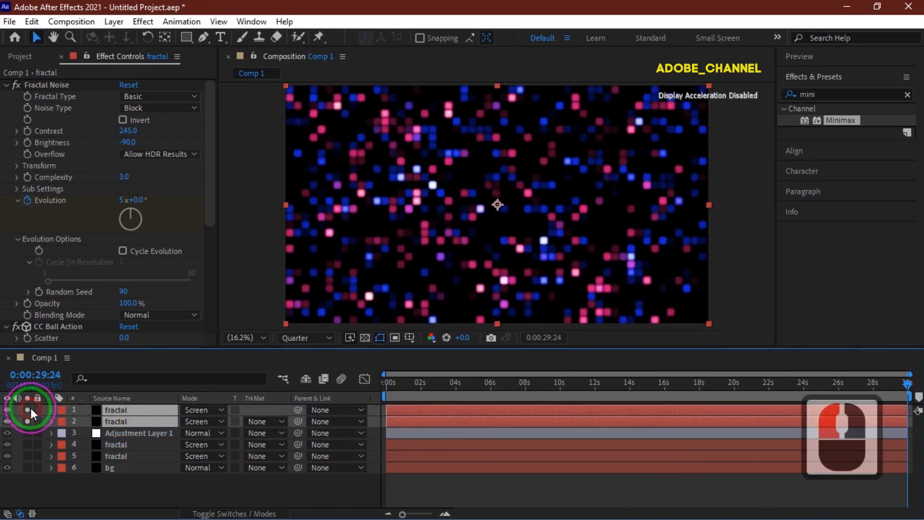
pyautogui.click(146, 490)
pyautogui.click(146, 410)
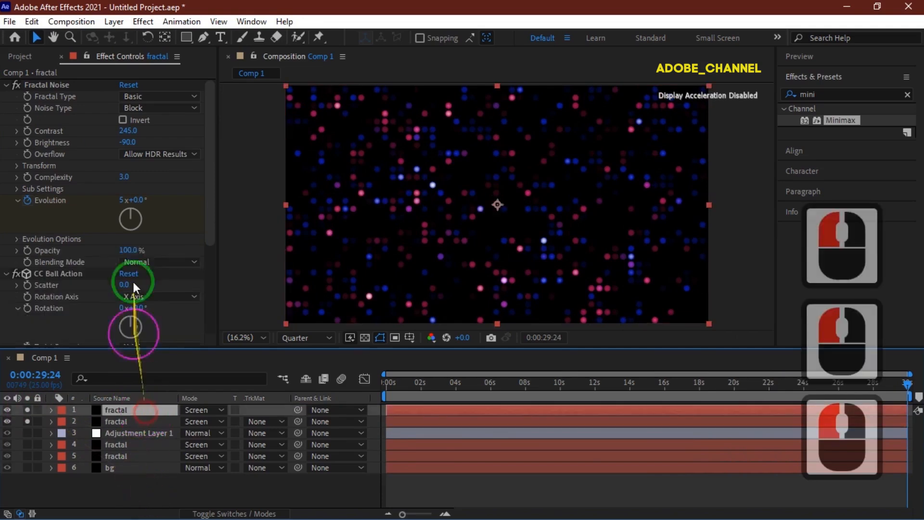
pyautogui.scroll(-4, 134, 240)
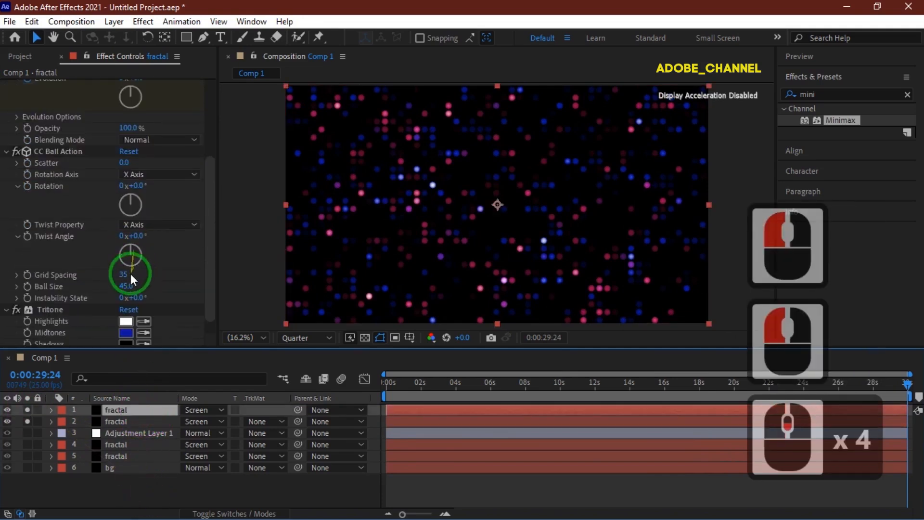
pyautogui.click(127, 287)
pyautogui.write('30')
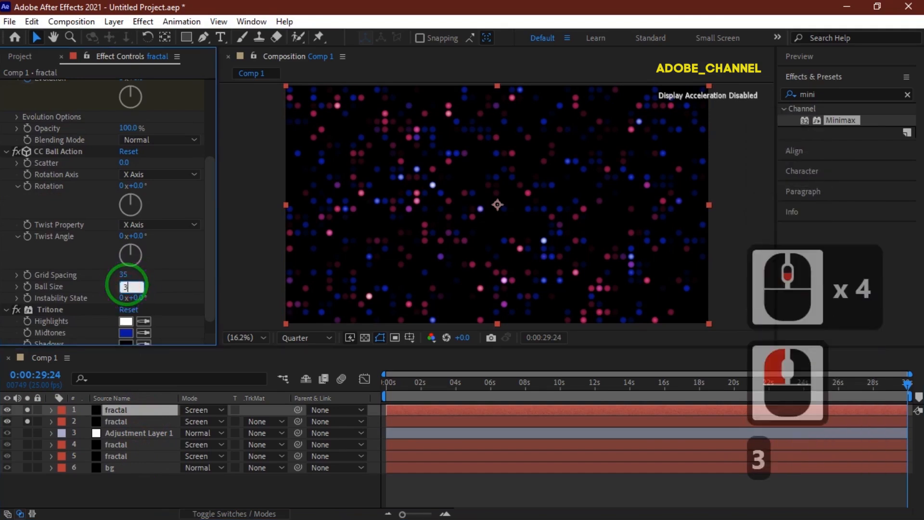
pyautogui.press('Return')
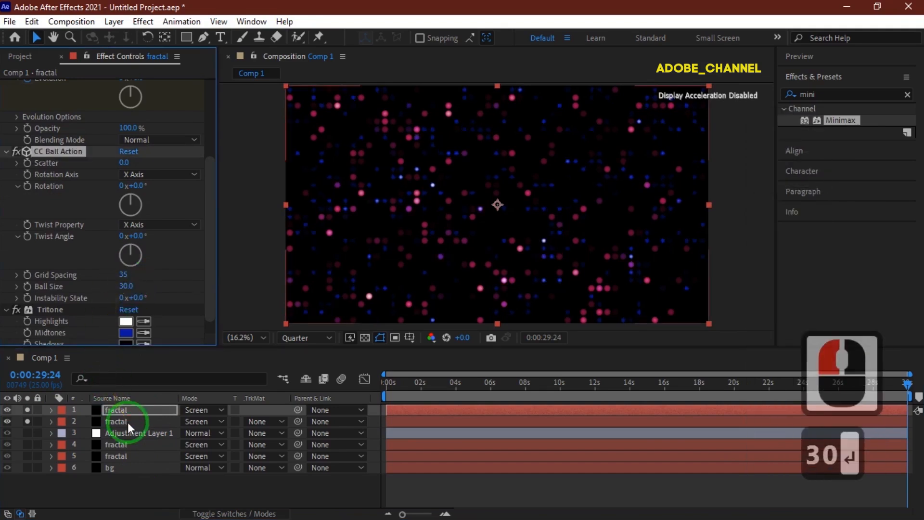
# Set the CC Ball Action Ball Size of the second fractal layer, with the pink midtones, to 30.
pyautogui.click(128, 422)
pyautogui.scroll(-5, 130, 260)
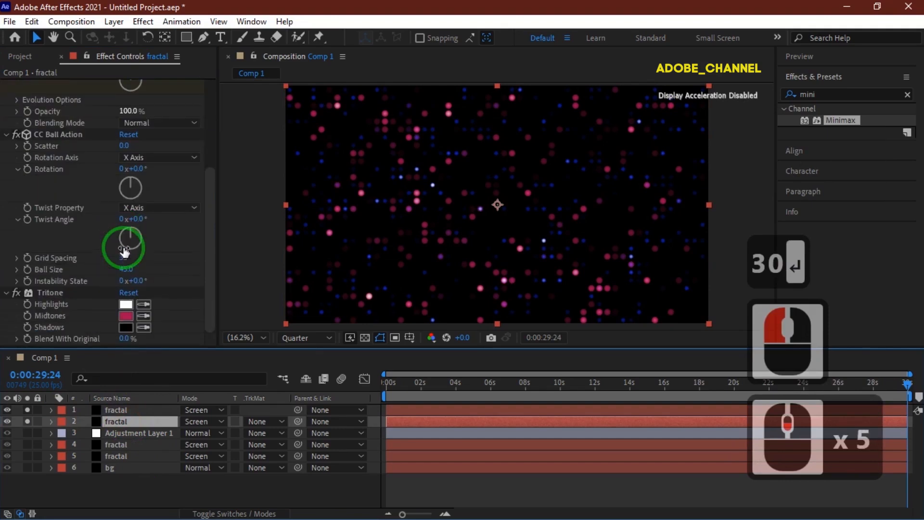
pyautogui.click(123, 269)
pyautogui.write('30')
pyautogui.press('Return')
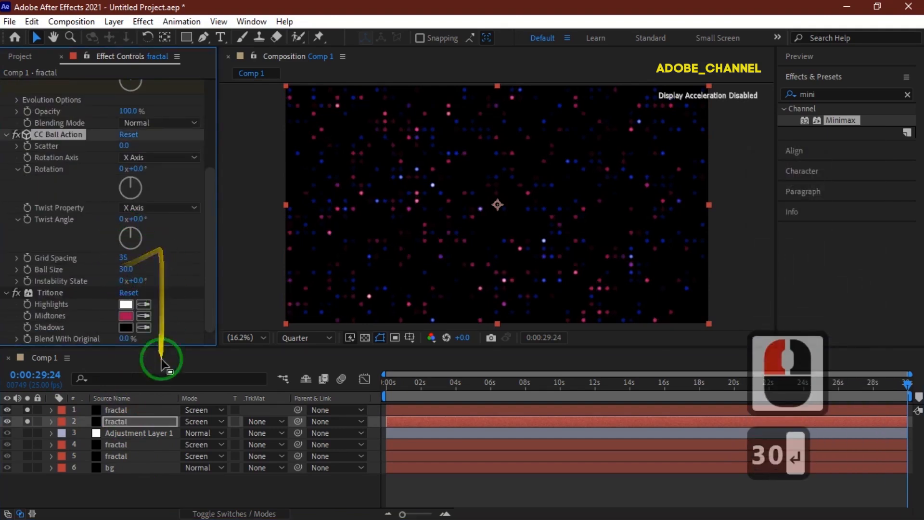
# Check the topmost fractal layer's CC Ball Action Ball Size and turn off Solo on the two upper fractal layers.
pyautogui.click(135, 411)
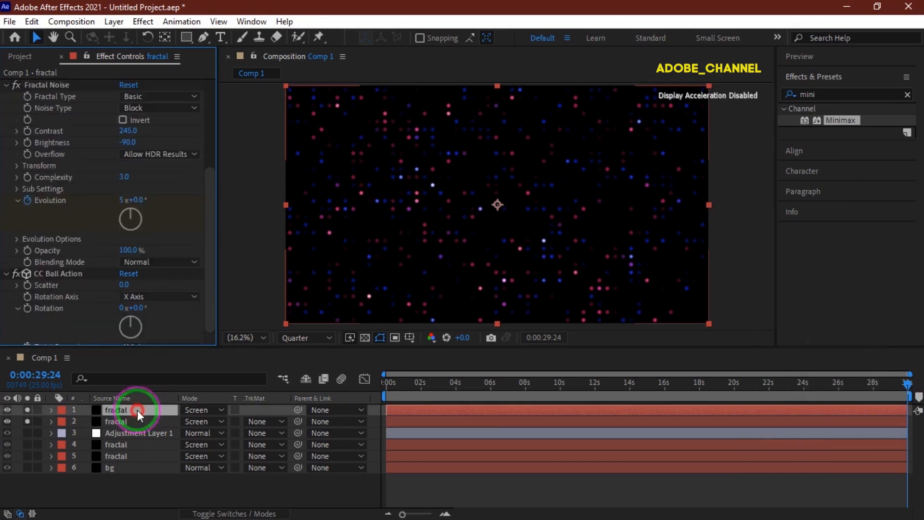
pyautogui.scroll(-4, 140, 290)
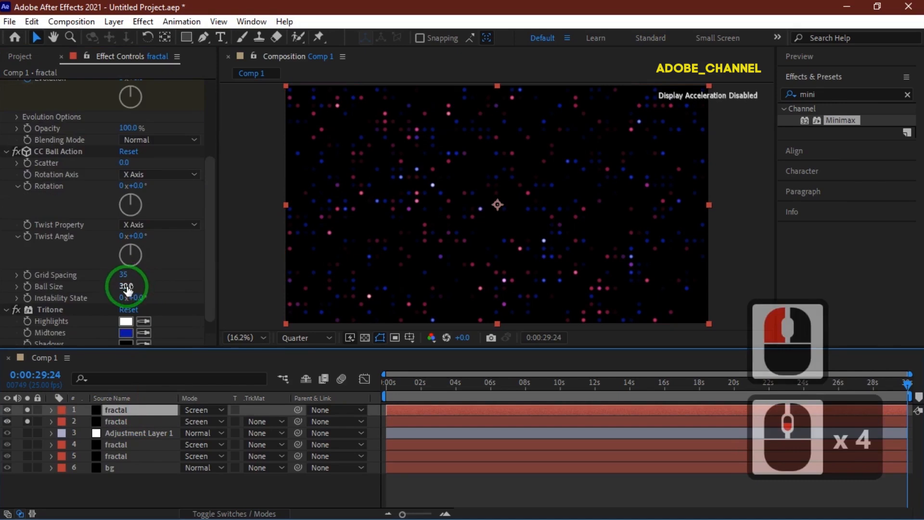
pyautogui.click(125, 287)
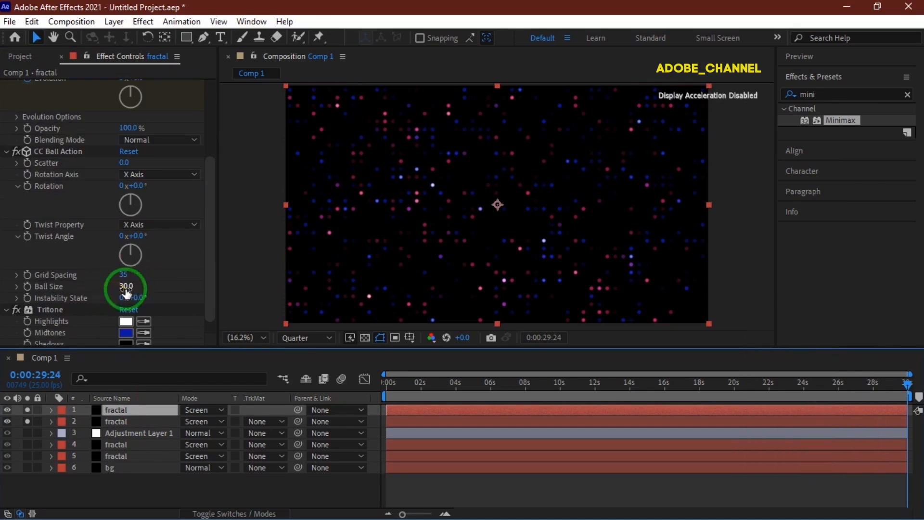
pyautogui.scroll(3, 126, 292)
pyautogui.click(30, 411)
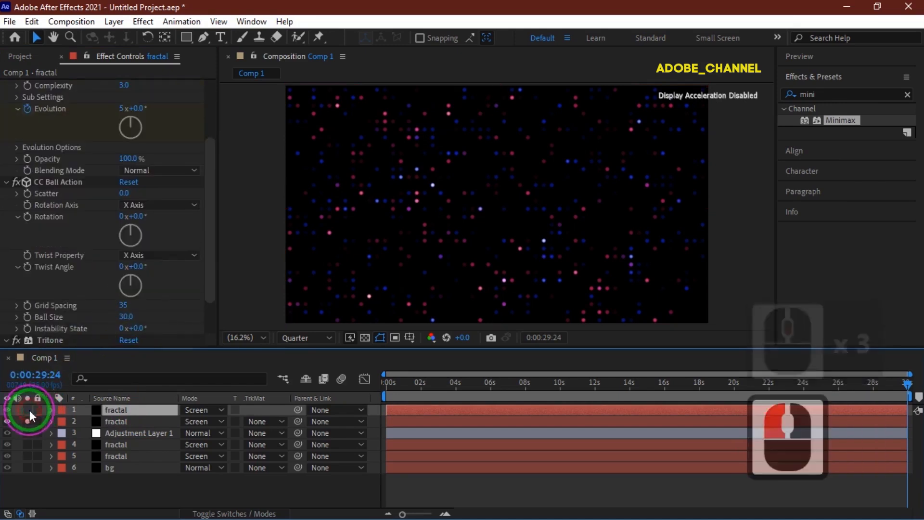
pyautogui.click(28, 418)
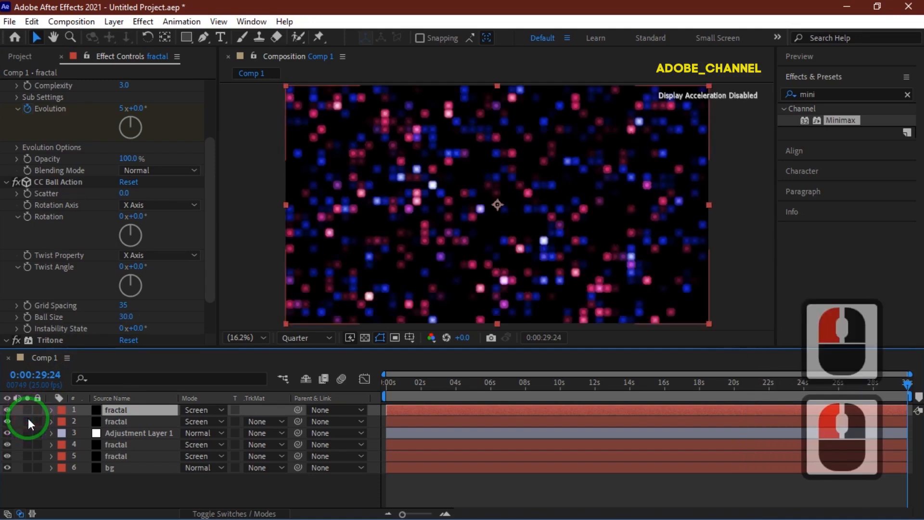
# Add a new adjustment layer above all layers, search the effects for "glow" and apply the Stylize Glow effect to it.
pyautogui.rightClick(140, 491)
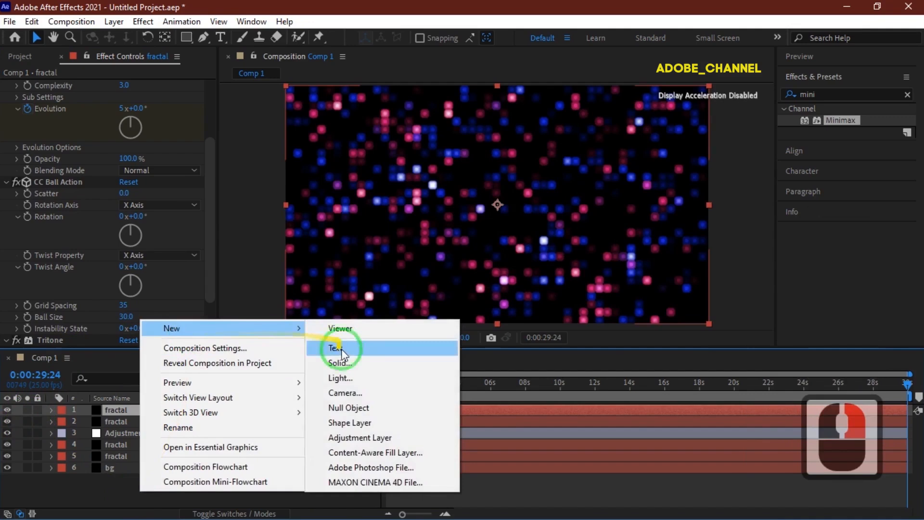
pyautogui.click(342, 438)
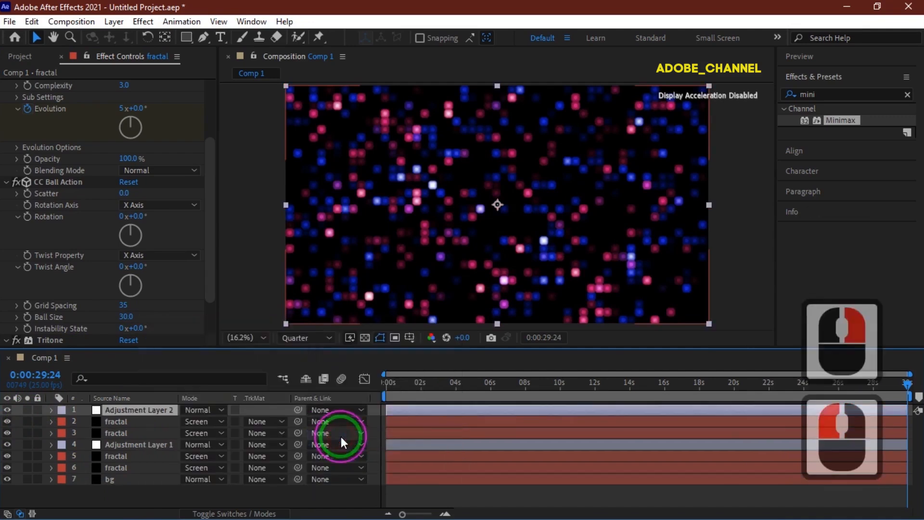
pyautogui.doubleClick(825, 94)
pyautogui.write('glow')
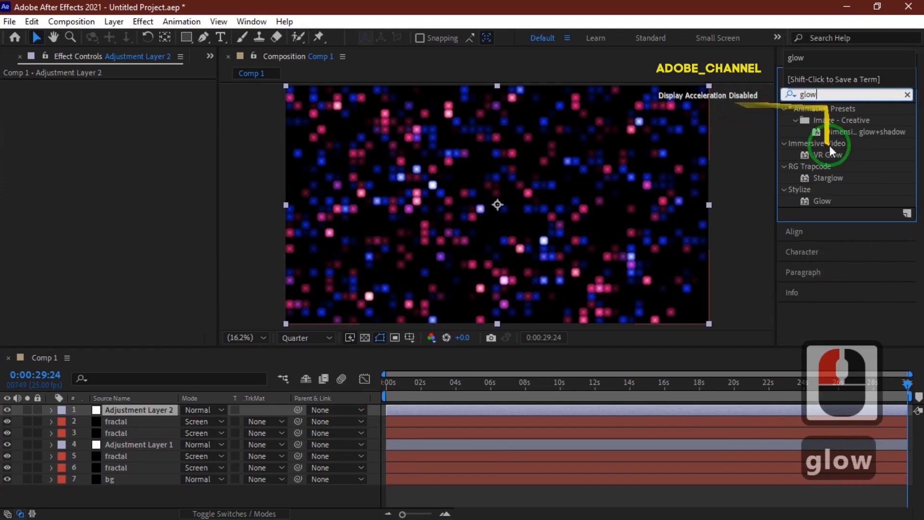
pyautogui.doubleClick(820, 201)
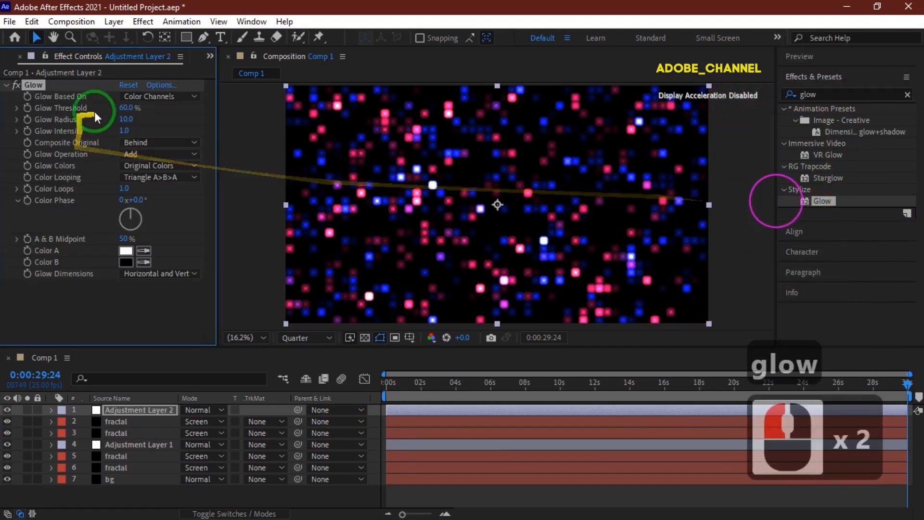
# Set the Glow effect's Threshold to 50% and its Radius to 30 on the new adjustment layer.
pyautogui.click(124, 107)
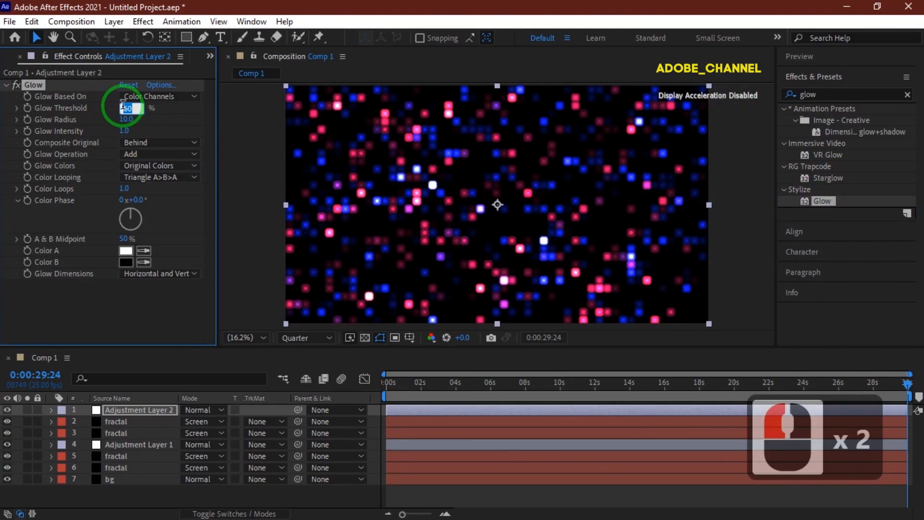
pyautogui.write('50')
pyautogui.press('Return')
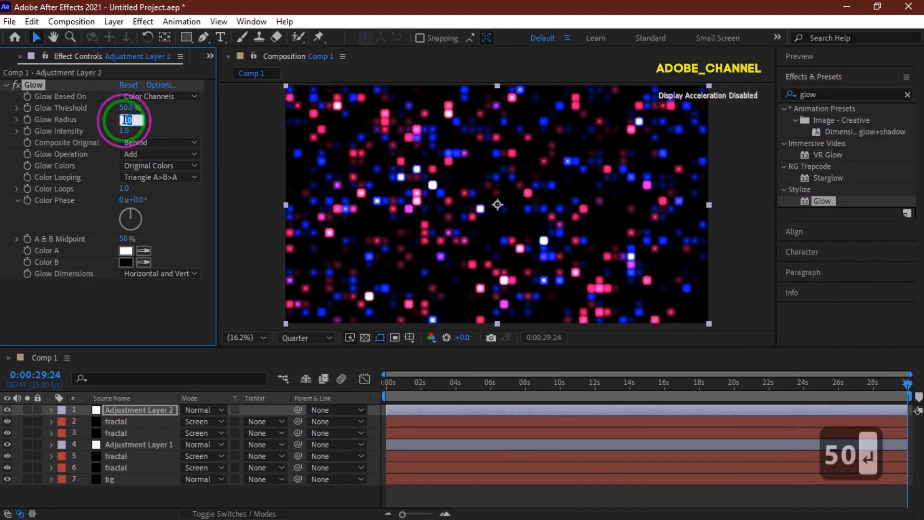
pyautogui.write('30')
pyautogui.press('Return')
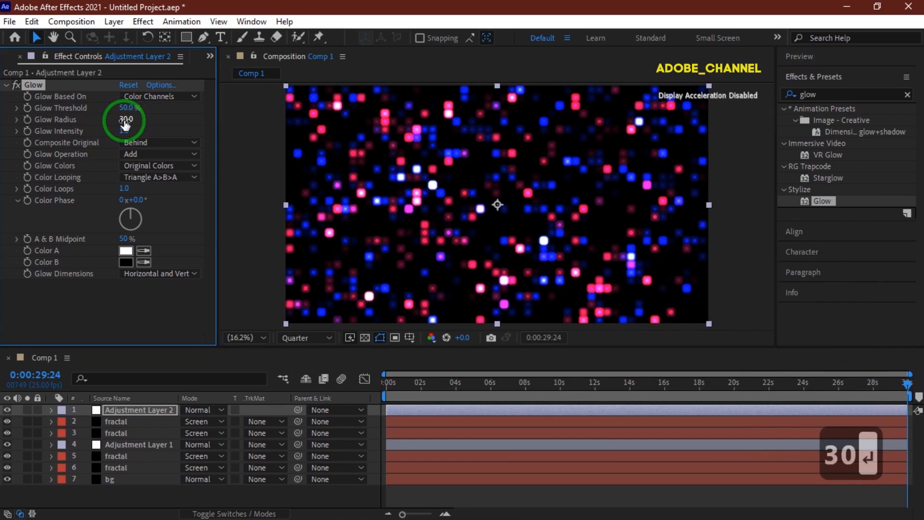
# Create a new composition named main with a width of 1920 px at the locked 16:9 ratio, and place Comp 1 in it.
pyautogui.click(6, 56)
pyautogui.click(41, 339)
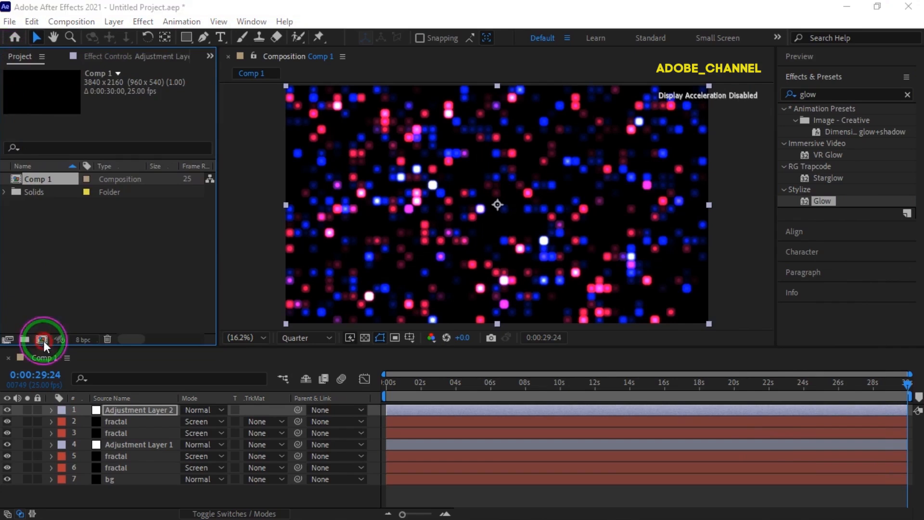
pyautogui.write('main')
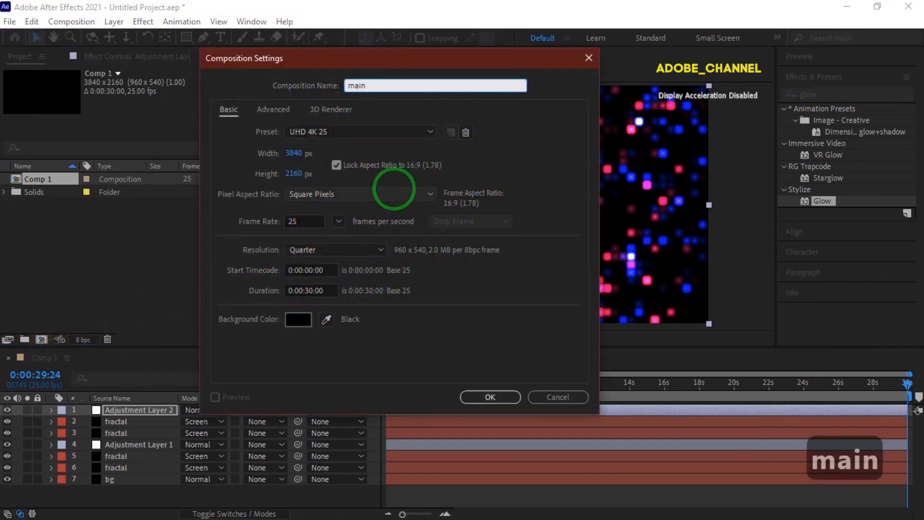
pyautogui.click(291, 153)
pyautogui.write('1920')
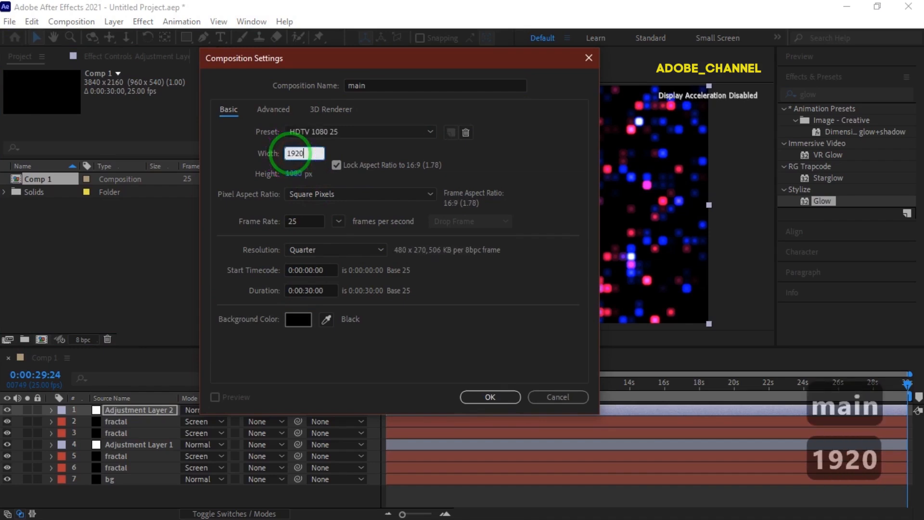
pyautogui.click(490, 397)
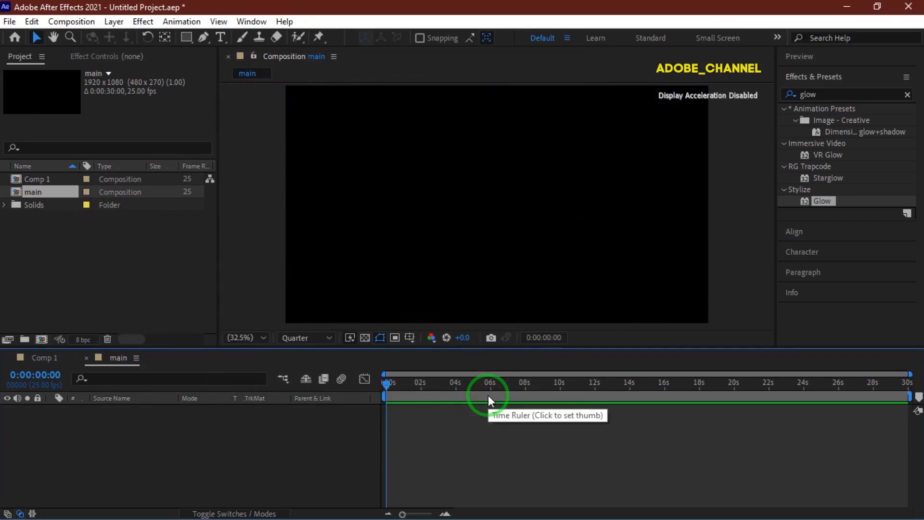
pyautogui.moveTo(46, 180); pyautogui.dragTo(65, 433)
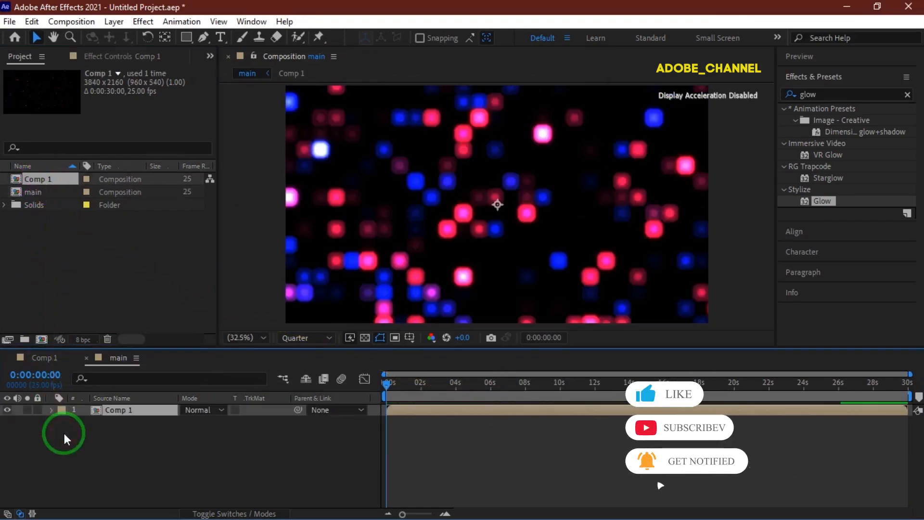
# Add a Two-Node Camera with the 50mm preset to the main composition.
pyautogui.rightClick(131, 441)
pyautogui.moveTo(249, 288)
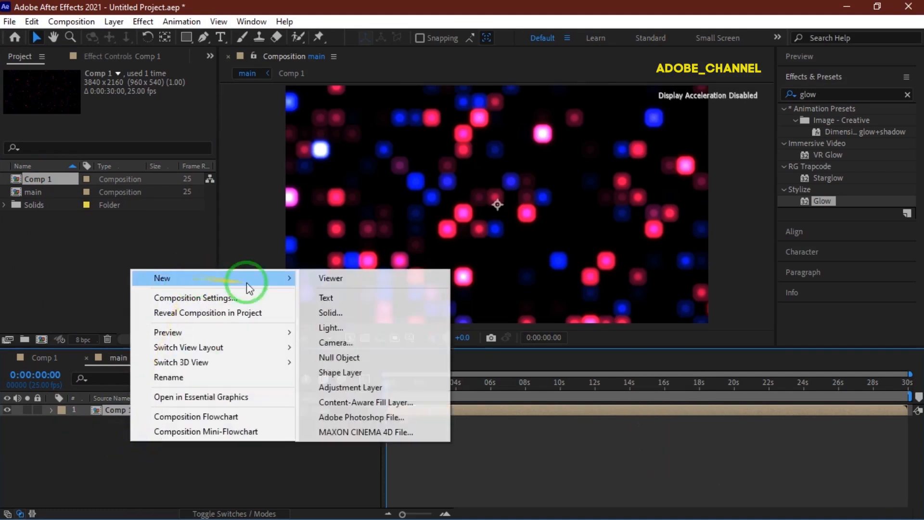
pyautogui.click(357, 345)
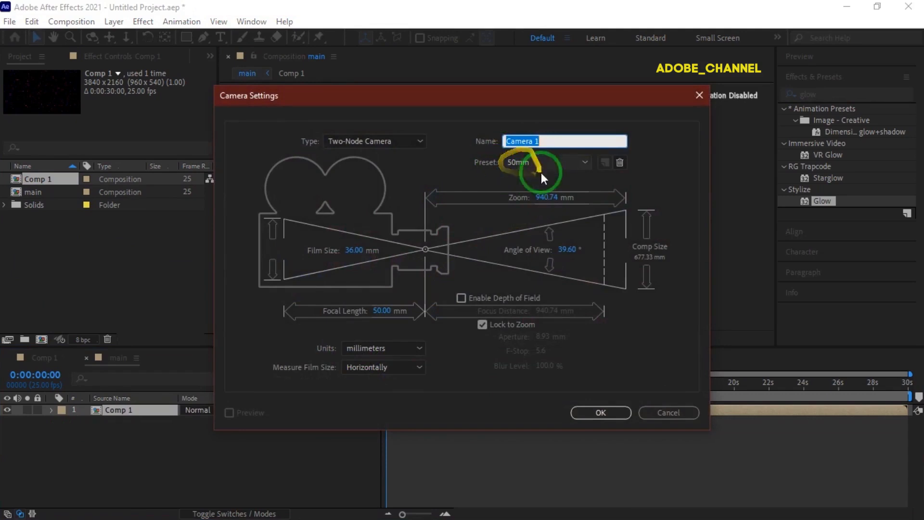
pyautogui.click(594, 412)
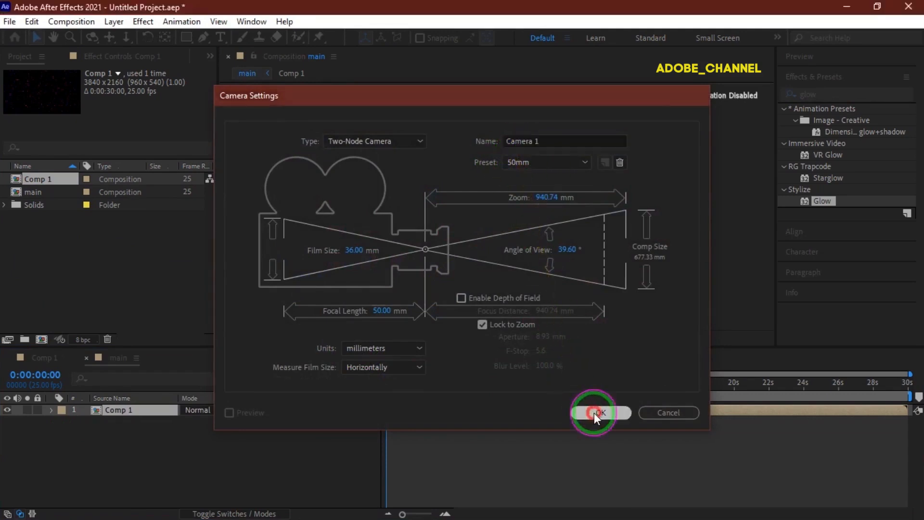
pyautogui.click(568, 322)
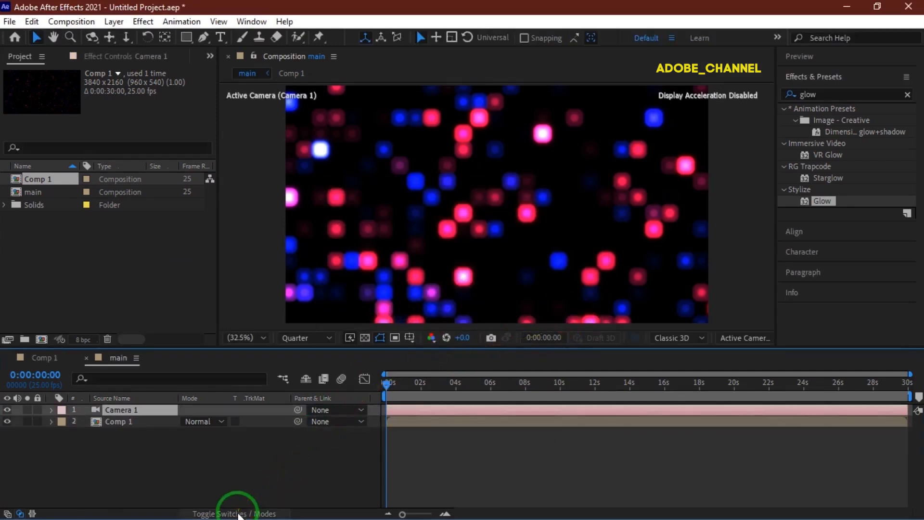
# Make Comp 1 a 3D layer and add a null object above the camera, also as a 3D layer.
pyautogui.click(238, 513)
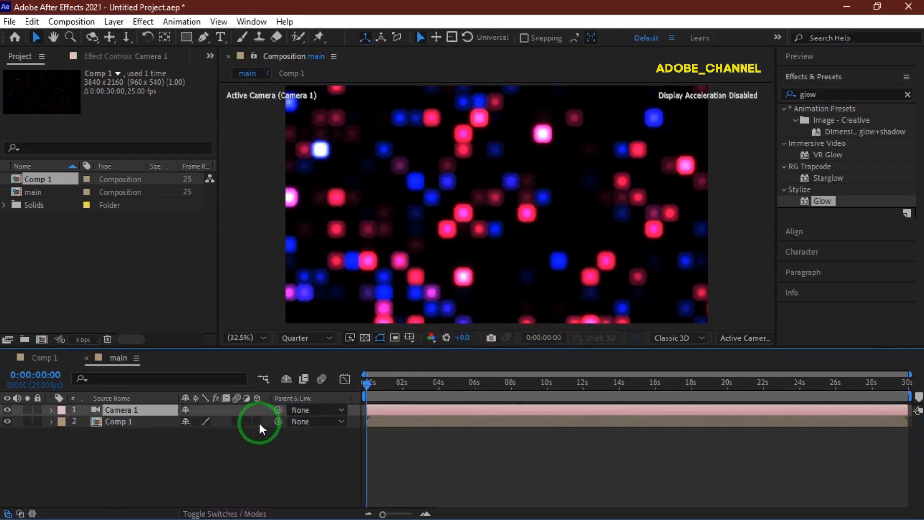
pyautogui.rightClick(221, 459)
pyautogui.moveTo(340, 303)
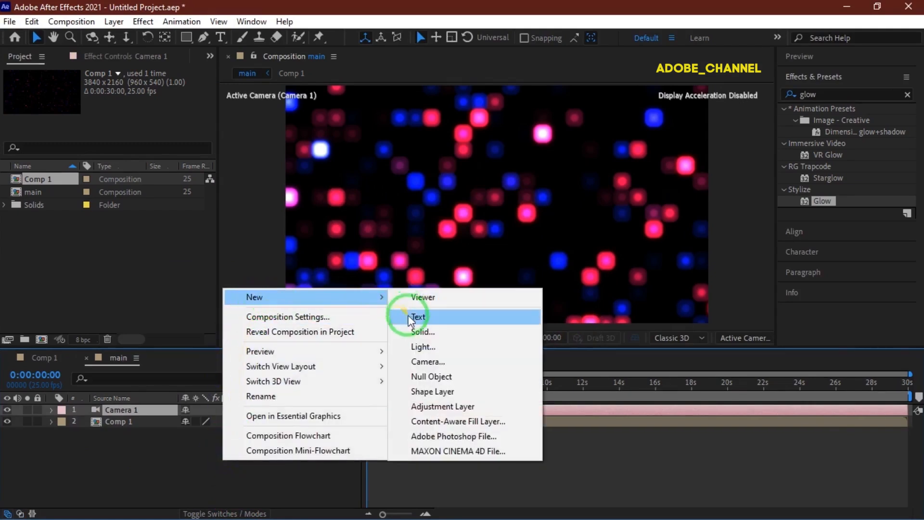
pyautogui.click(420, 377)
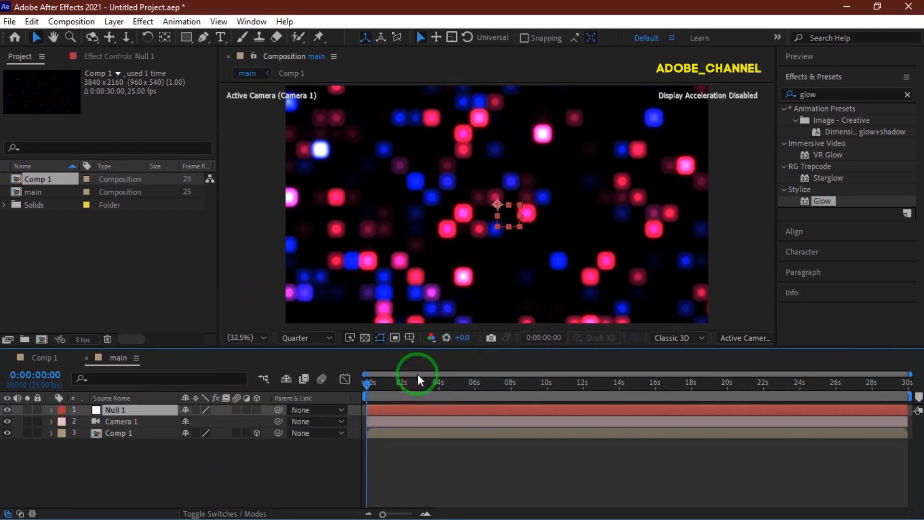
pyautogui.click(259, 410)
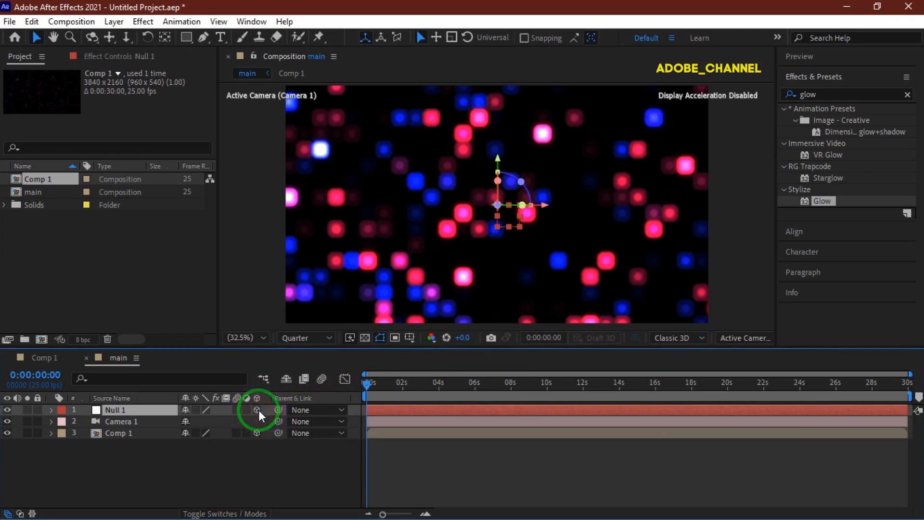
# Parent Camera 1 to the null object and set the null's Scale to 70%.
pyautogui.click(154, 419)
pyautogui.moveTo(281, 419); pyautogui.dragTo(104, 408)
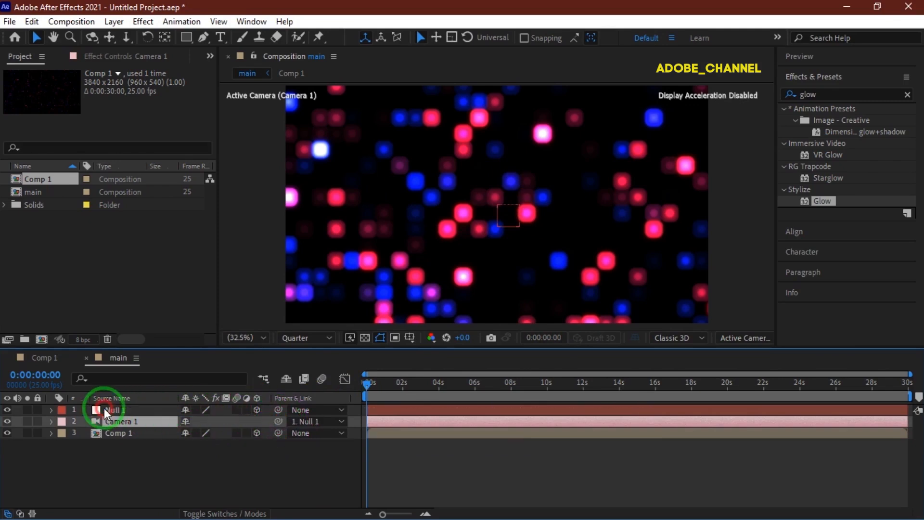
pyautogui.click(104, 409)
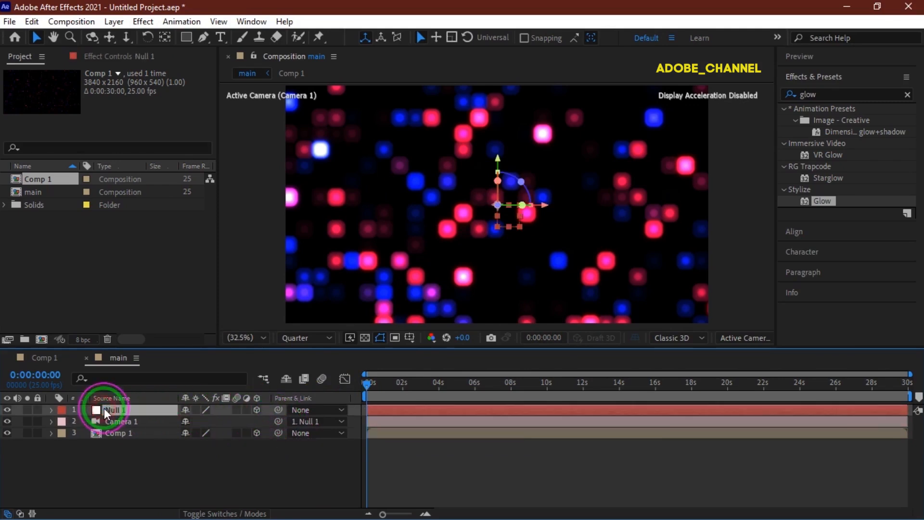
pyautogui.press('s')
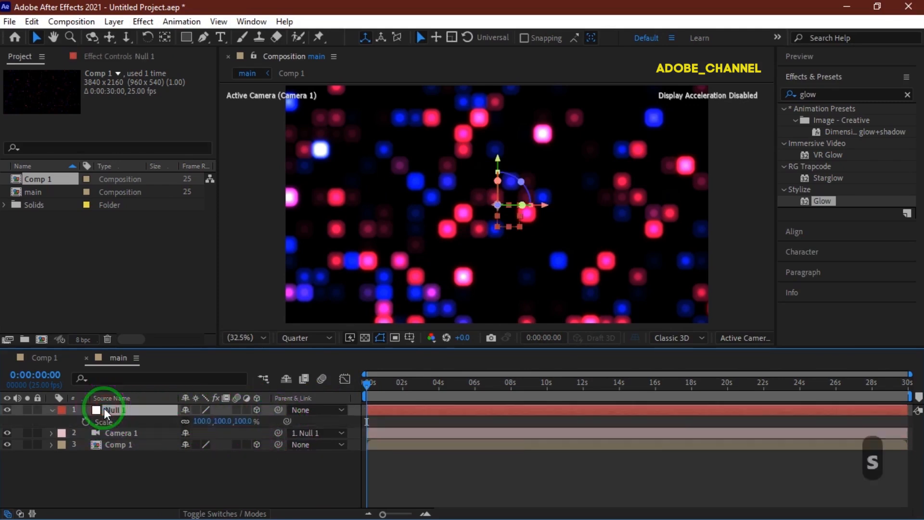
pyautogui.click(205, 421)
pyautogui.write('70')
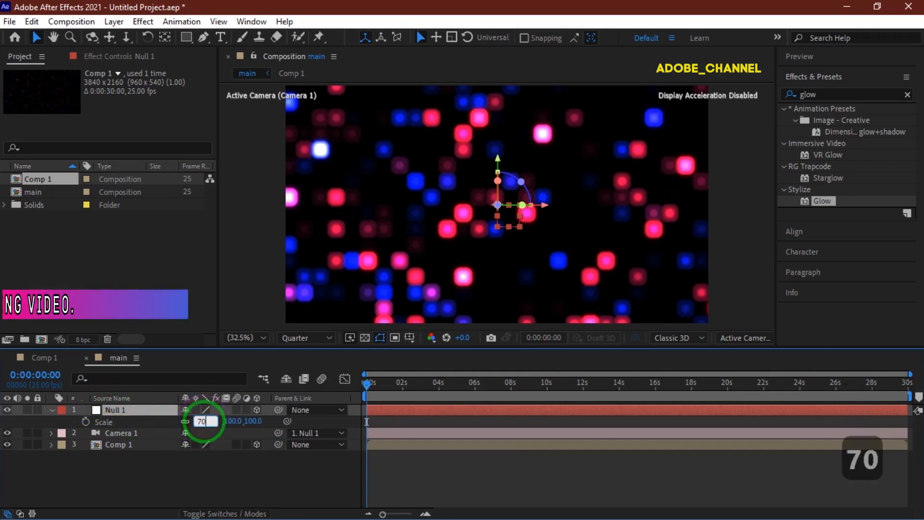
pyautogui.press('Return')
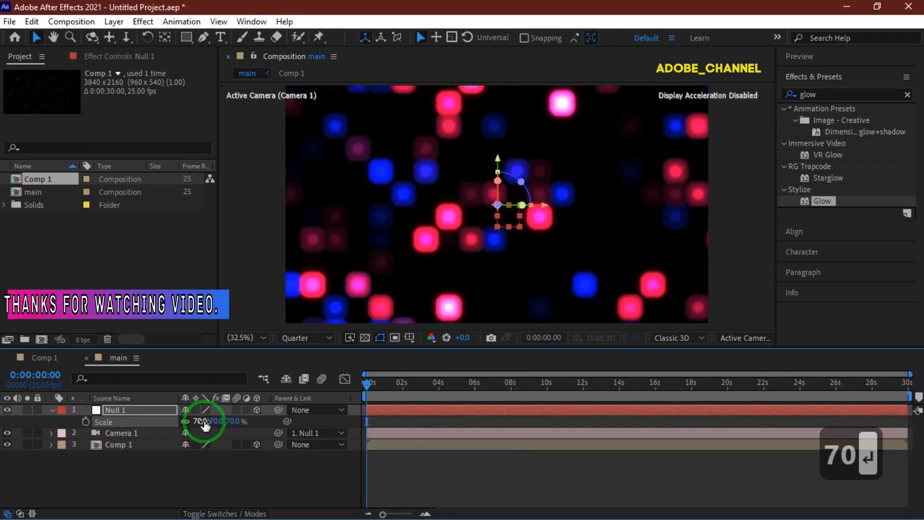
# Set the null's Orientation to 7°, 30°, 17° on the X, Y and Z axes.
pyautogui.press('r')
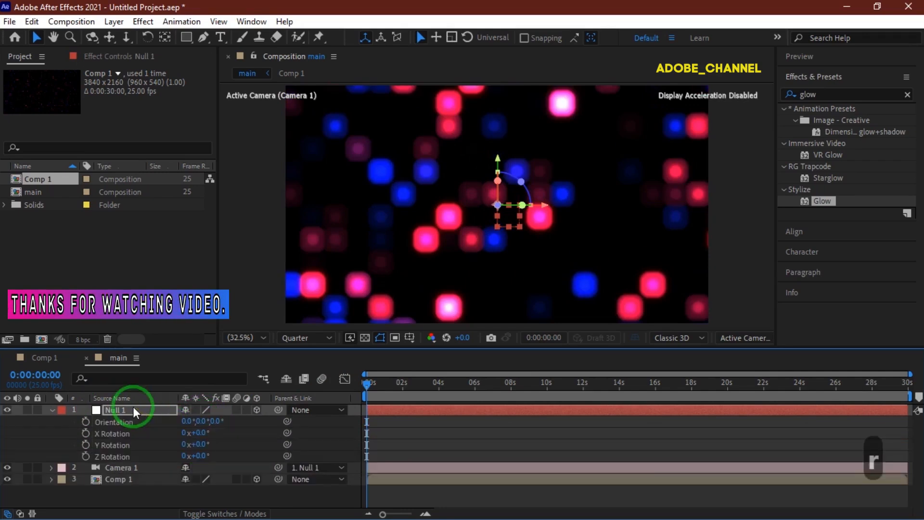
pyautogui.click(186, 421)
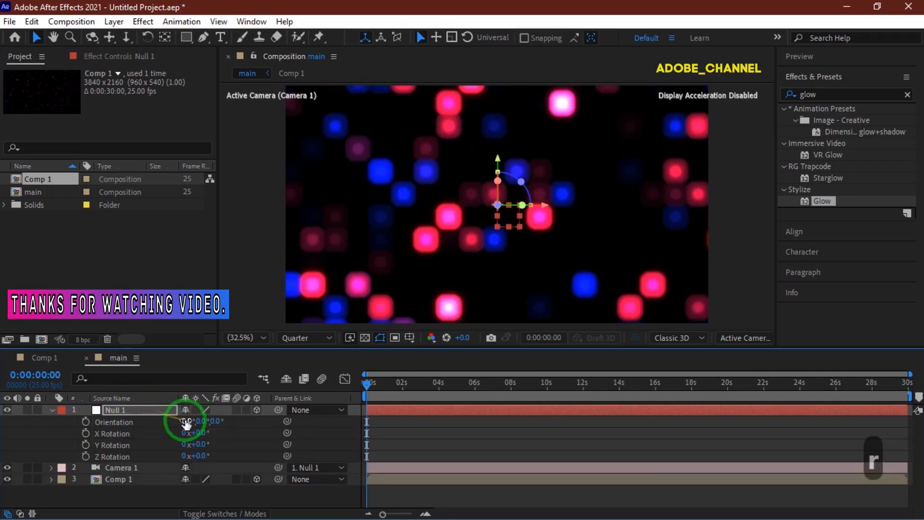
pyautogui.write('7')
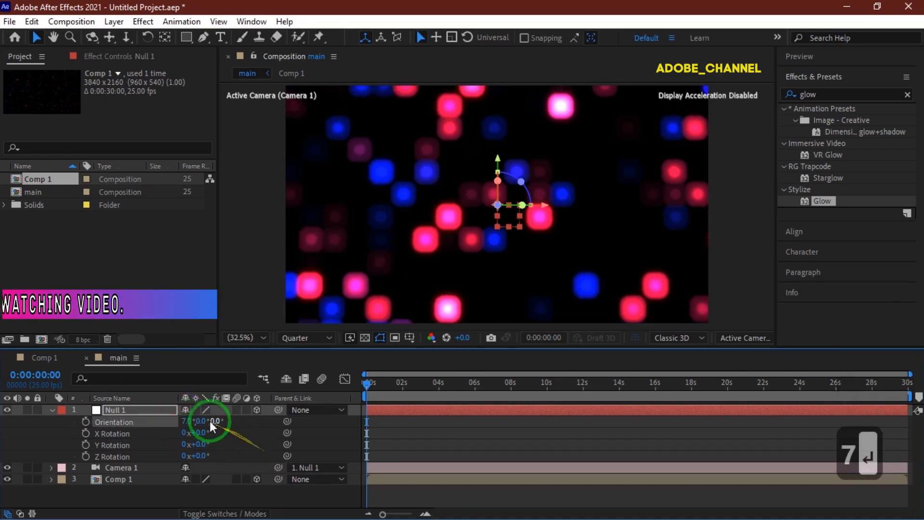
pyautogui.press('Return')
pyautogui.click(202, 422)
pyautogui.write('30')
pyautogui.press('Return')
pyautogui.click(219, 421)
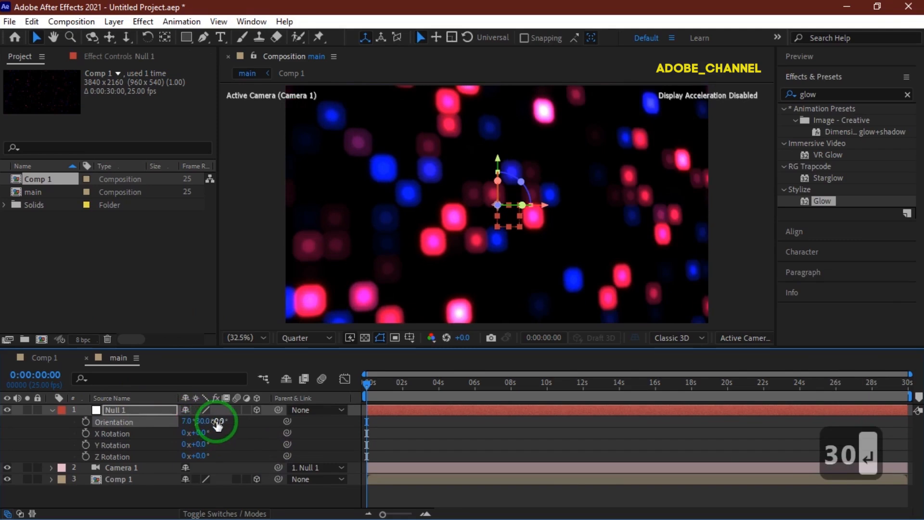
pyautogui.write('17')
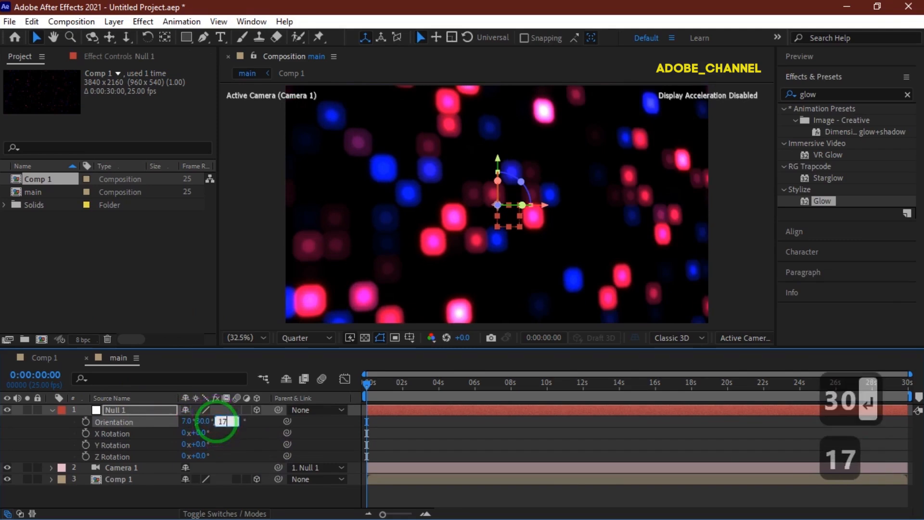
pyautogui.press('Return')
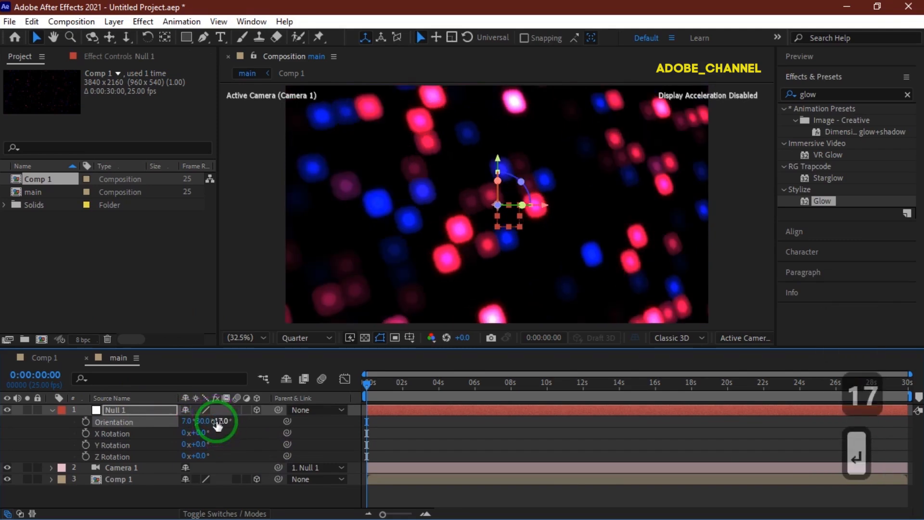
# Keyframe the null's Position at the start, and move it along its X axis to about 1444, 744, -257 at 0:00:29:24.
pyautogui.click(132, 407)
pyautogui.press('p')
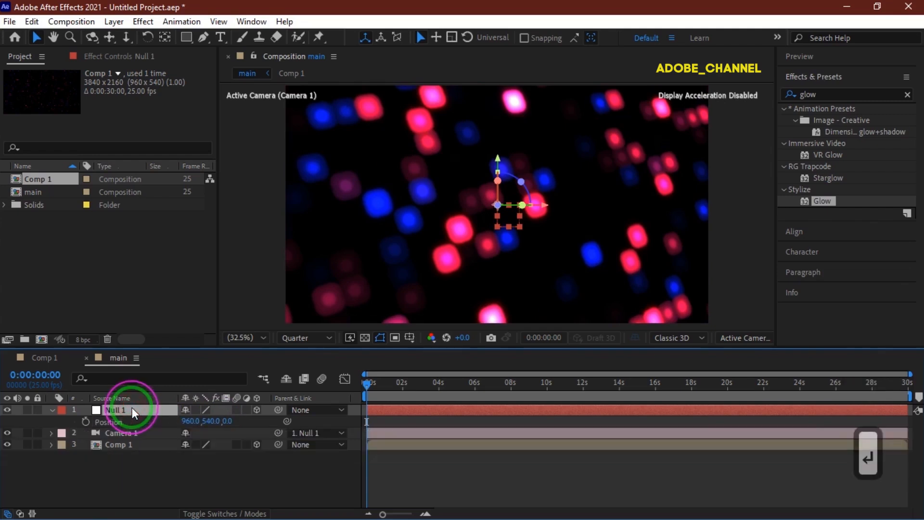
pyautogui.click(83, 422)
pyautogui.click(369, 387)
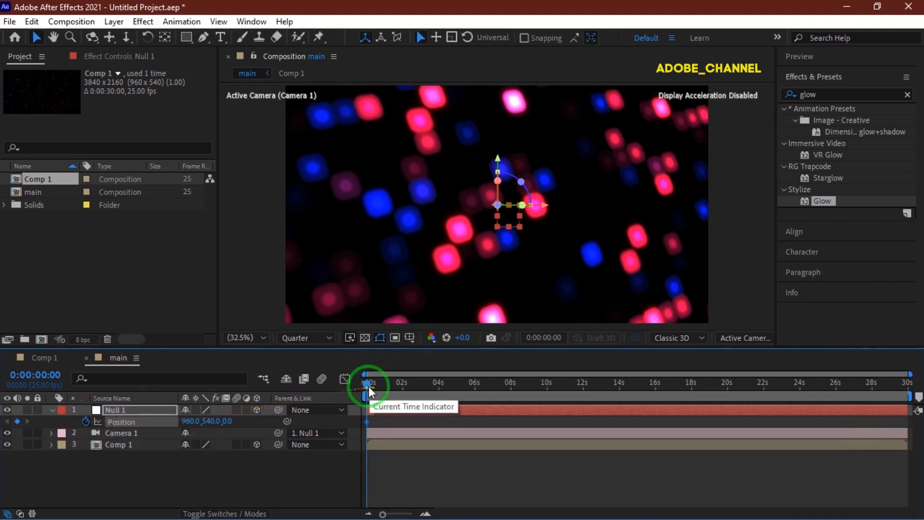
pyautogui.moveTo(369, 388); pyautogui.dragTo(910, 386)
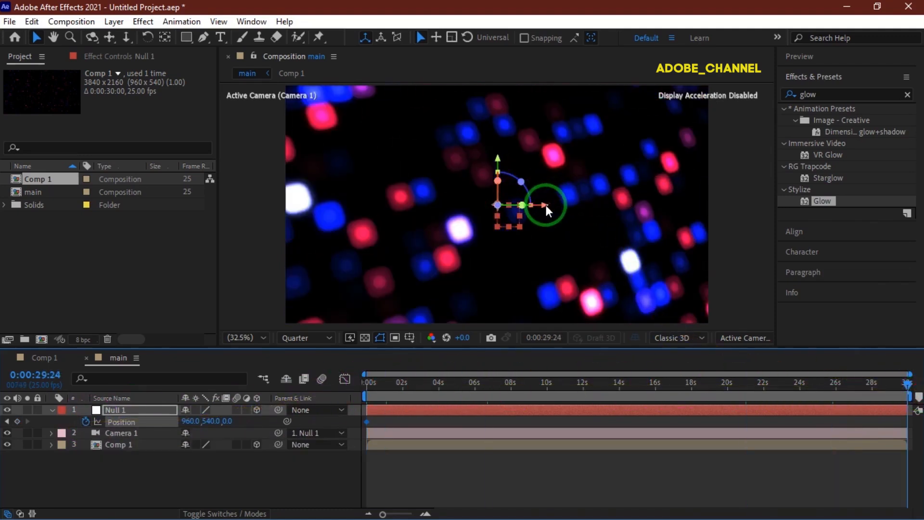
pyautogui.moveTo(545, 207); pyautogui.dragTo(675, 190)
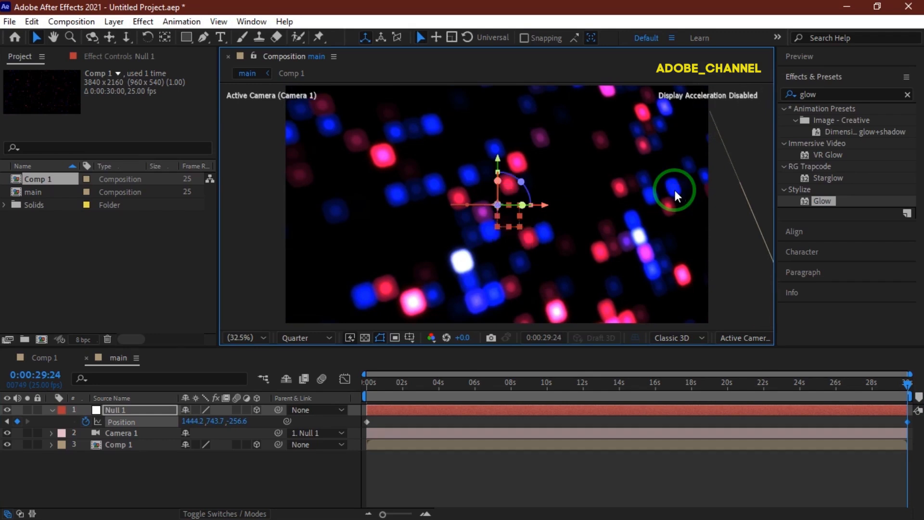
pyautogui.click(53, 412)
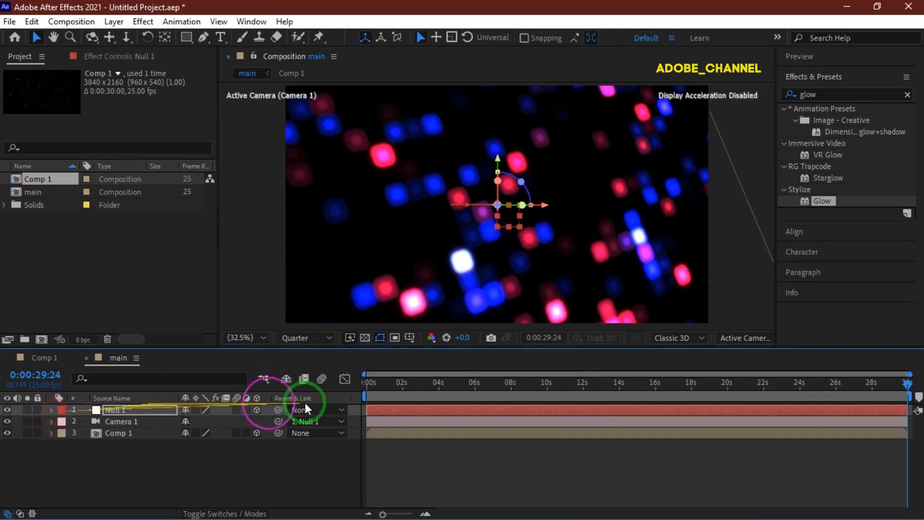
# Preview the main composition's camera animation from the first frame, and stop the playback.
pyautogui.click(367, 383)
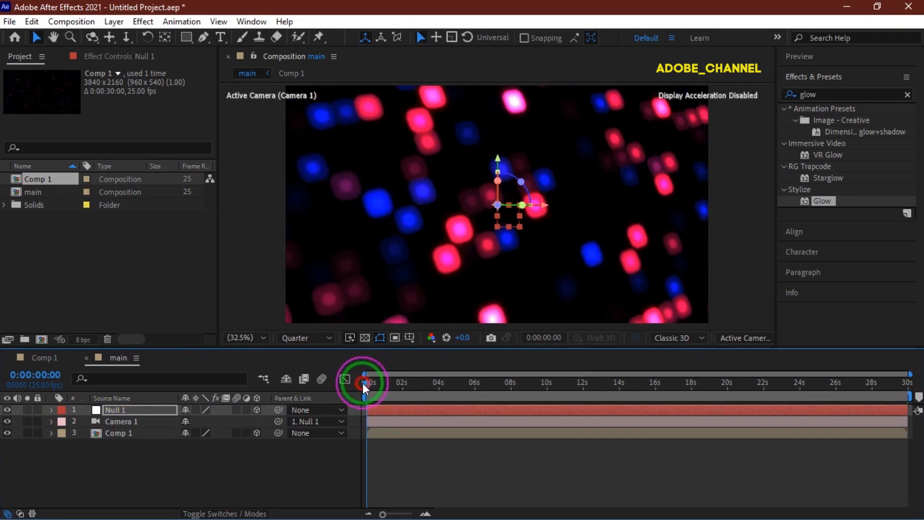
pyautogui.click(846, 59)
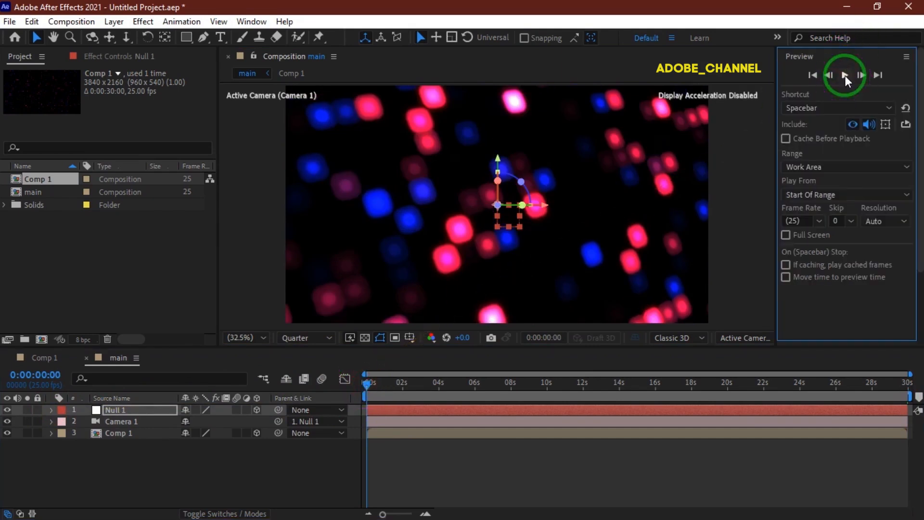
pyautogui.click(846, 75)
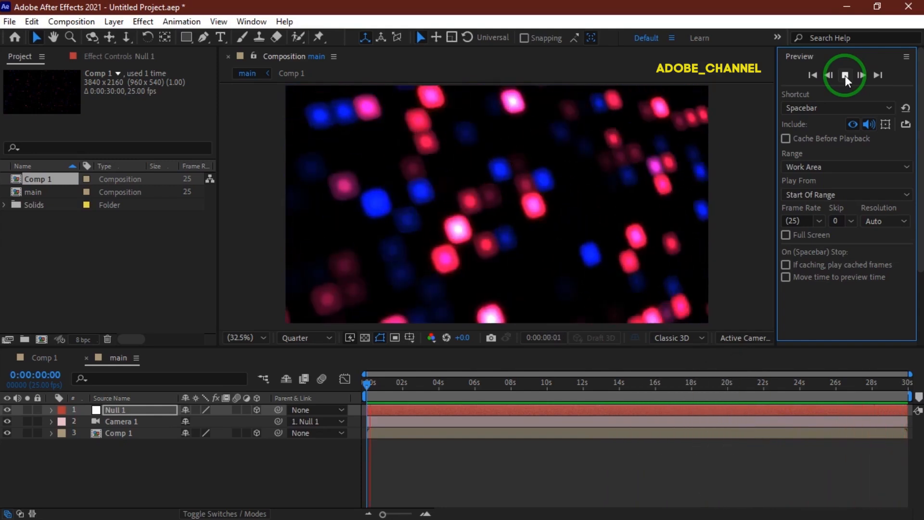
pyautogui.click(845, 76)
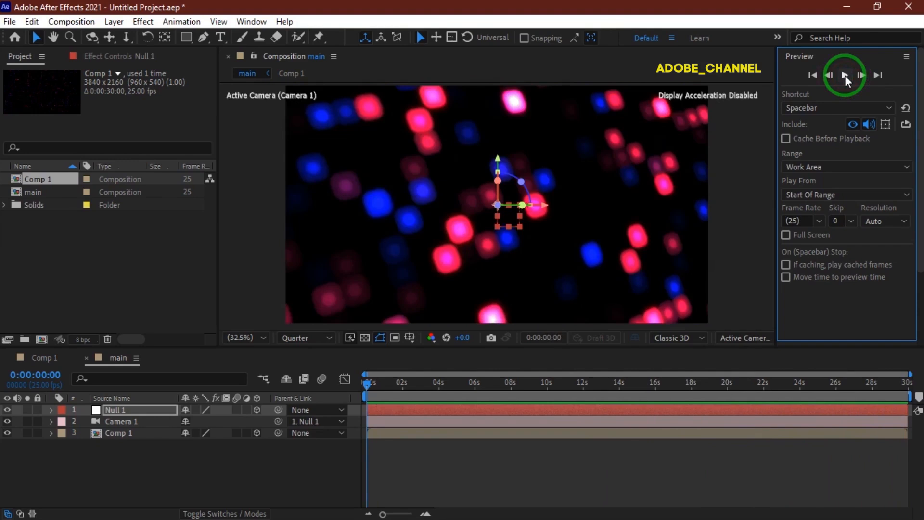